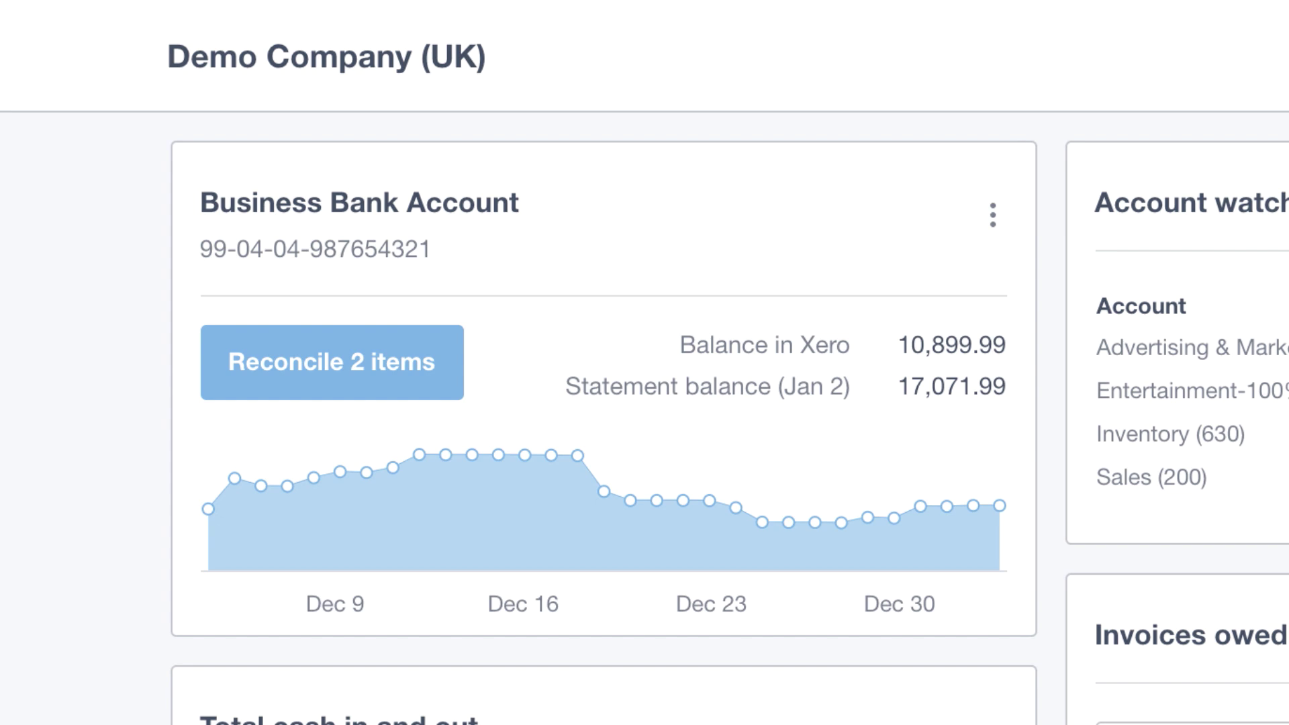
Step: Show December's Total cash in and out figures: 16,674 in, 16,229 out
{"action": "mouse_move", "coordinate": [418, 455]}
{"action": "scroll", "coordinate": [644, 363], "scroll_direction": "down", "scroll_amount": 7}
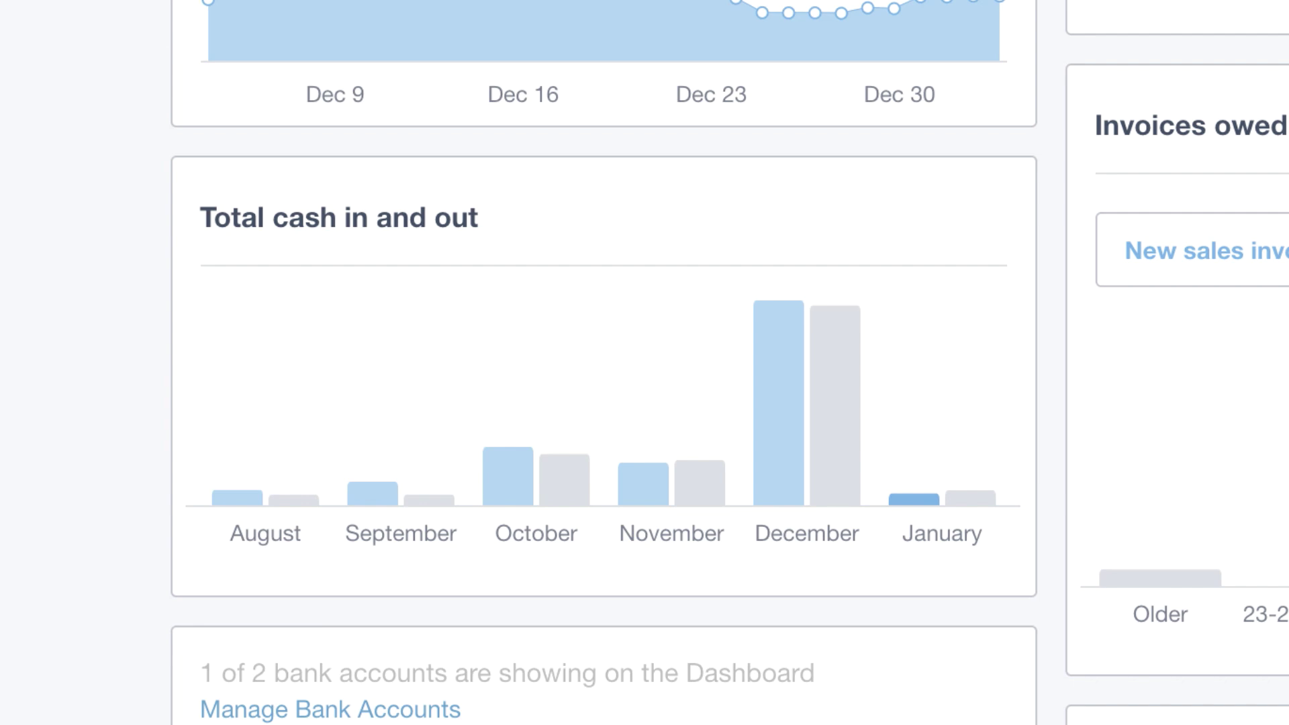
{"action": "mouse_move", "coordinate": [773, 435]}
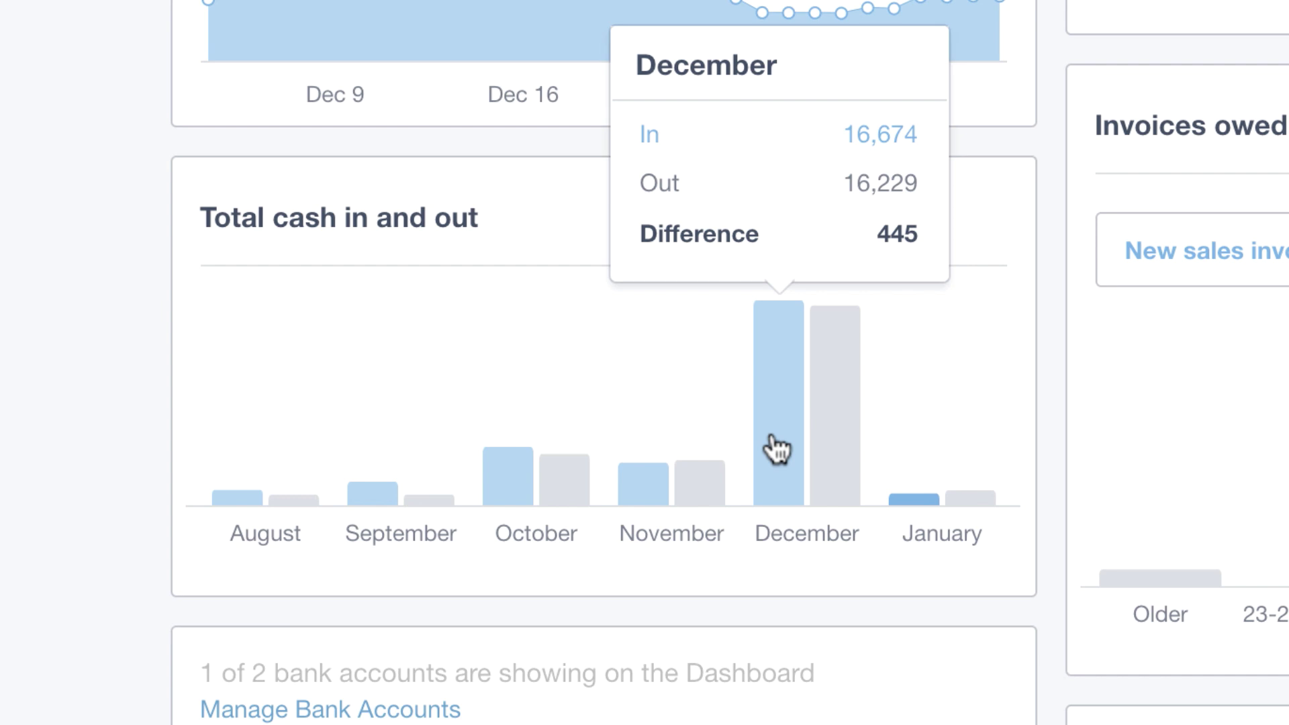
Step: Open the December Bank Summary report, then return to the dashboard's Account watchlist
{"action": "left_click", "coordinate": [777, 449]}
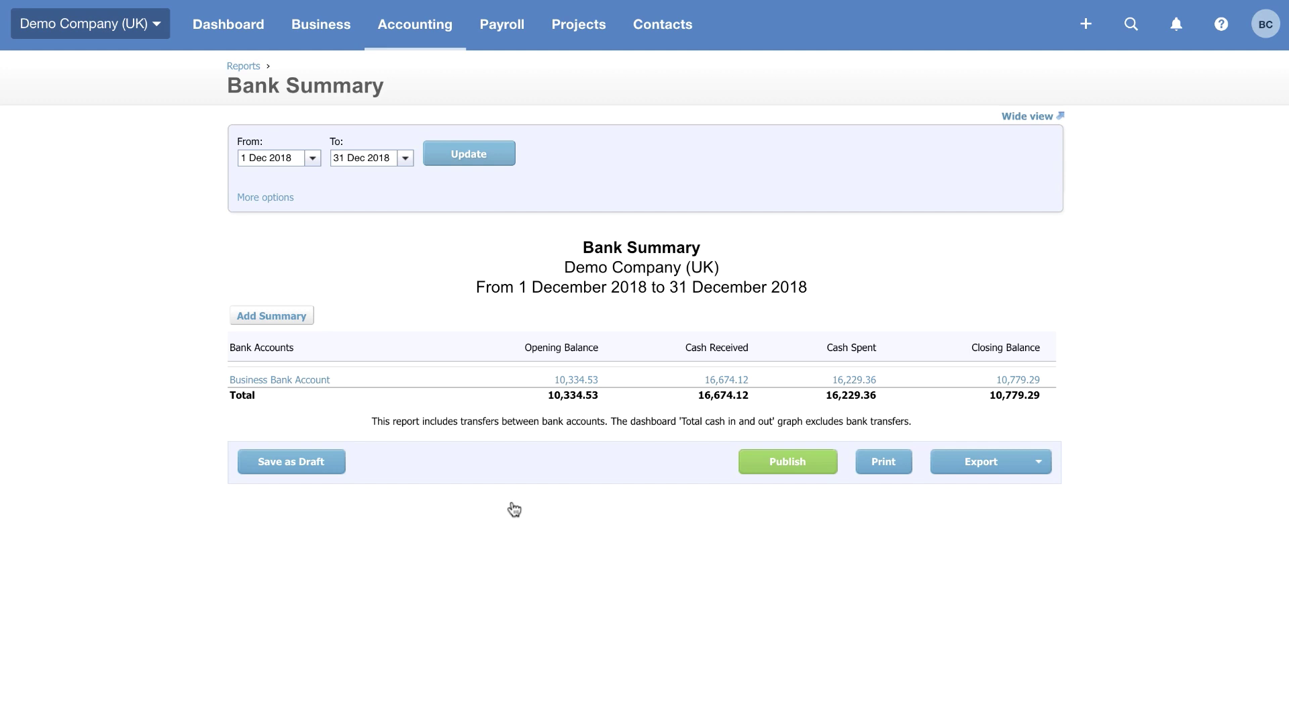
{"action": "key", "text": "alt+Left"}
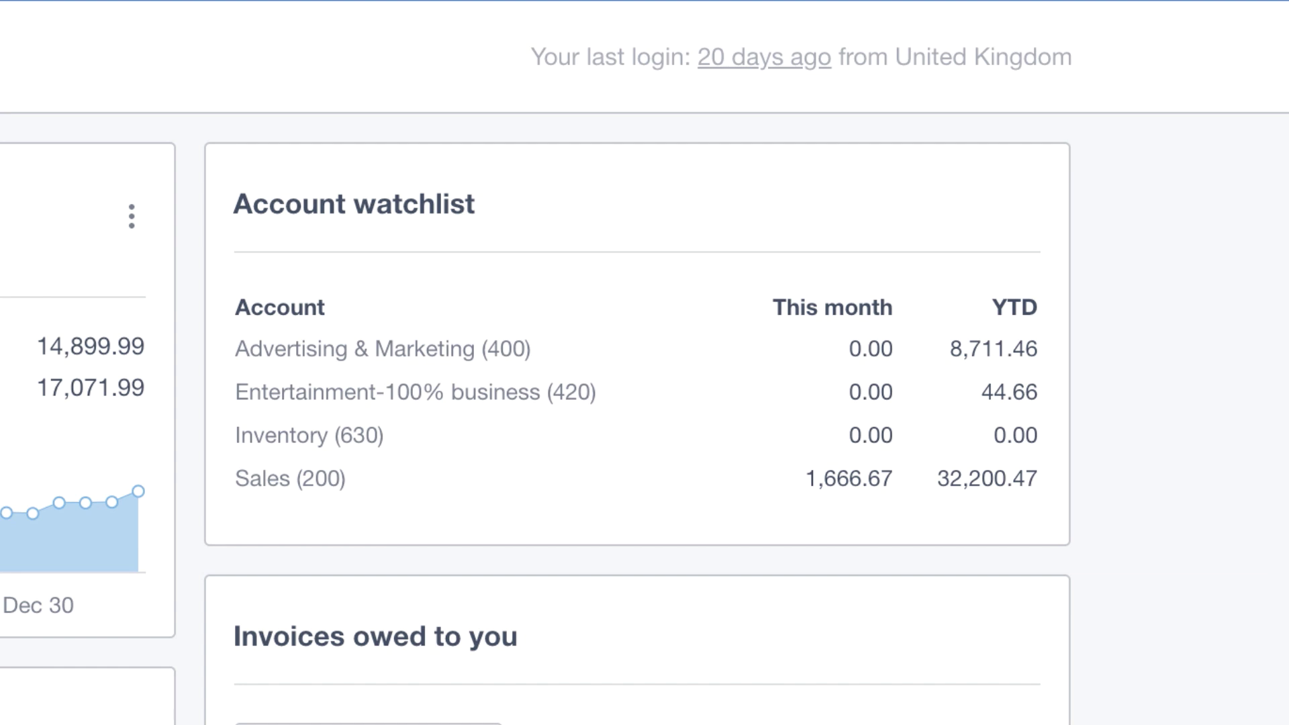
{"action": "left_click", "coordinate": [851, 484]}
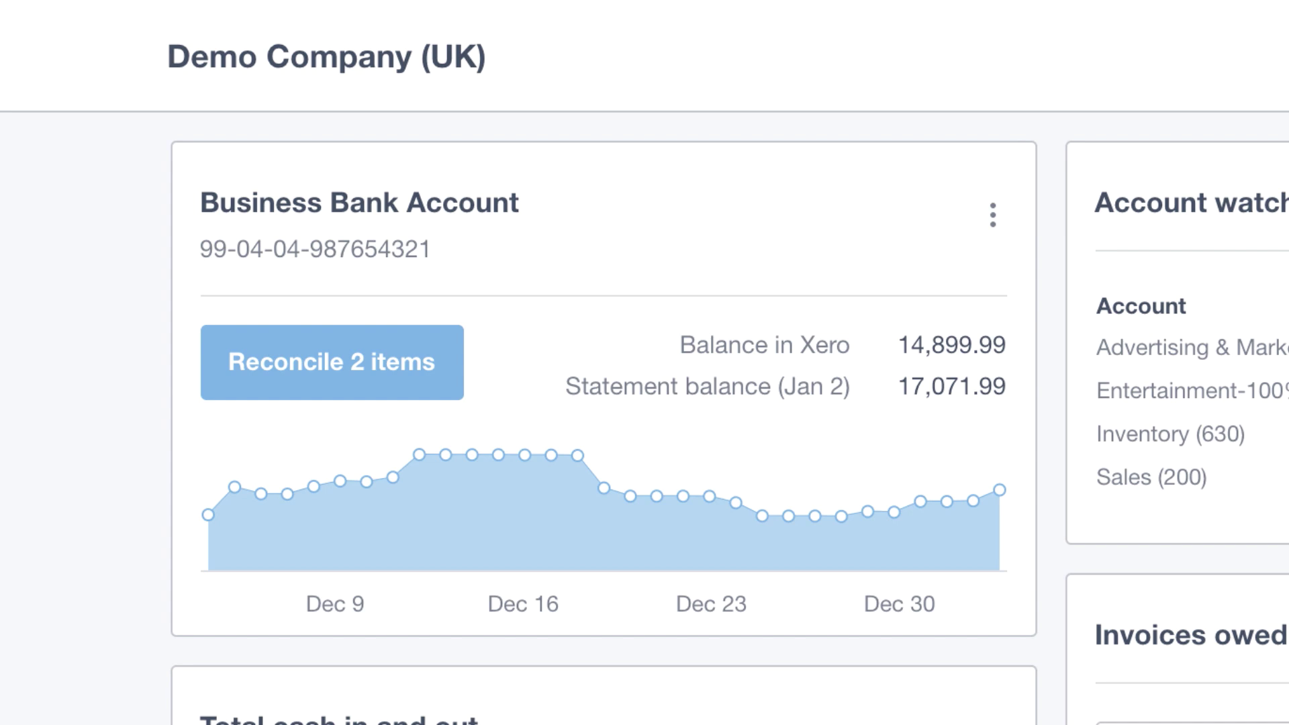
Step: Start reconciling the Business Bank Account's two unreconciled statement lines
{"action": "left_click", "coordinate": [309, 383]}
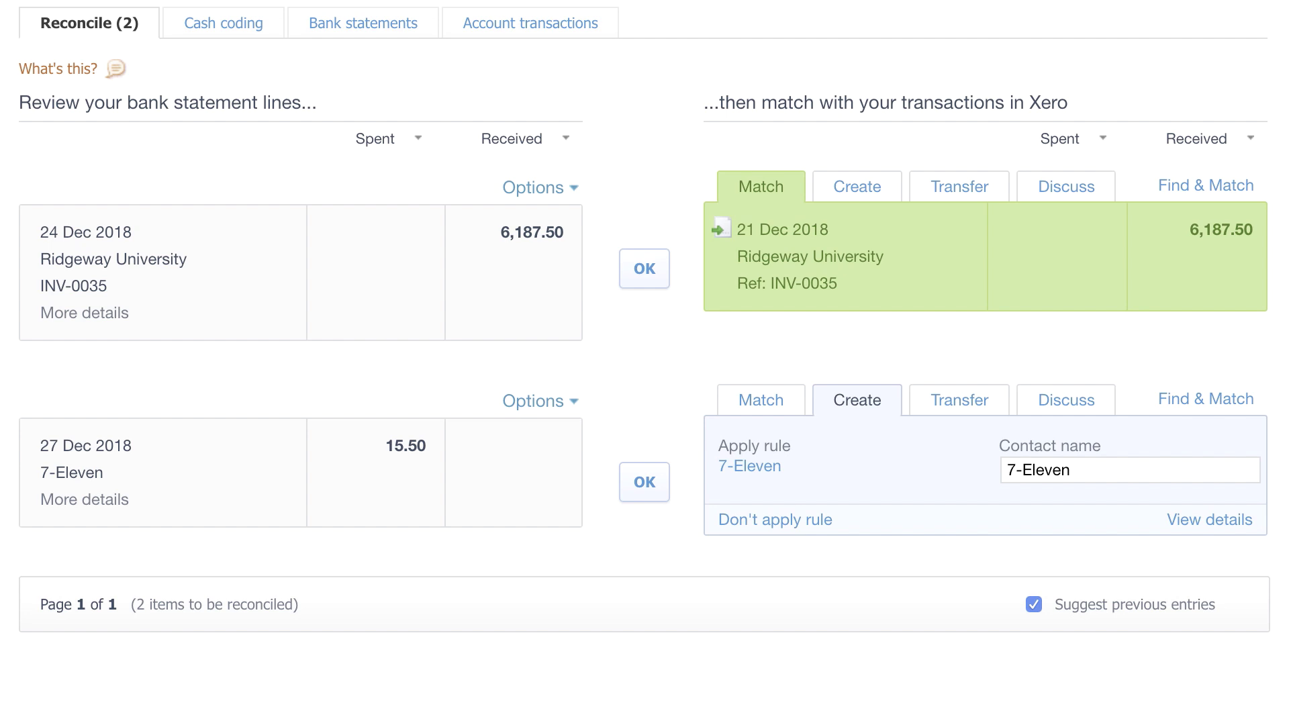
Step: Confirm the match between the 24 Dec 2018 6,187.50 receipt and its invoice
{"action": "left_click", "coordinate": [646, 272]}
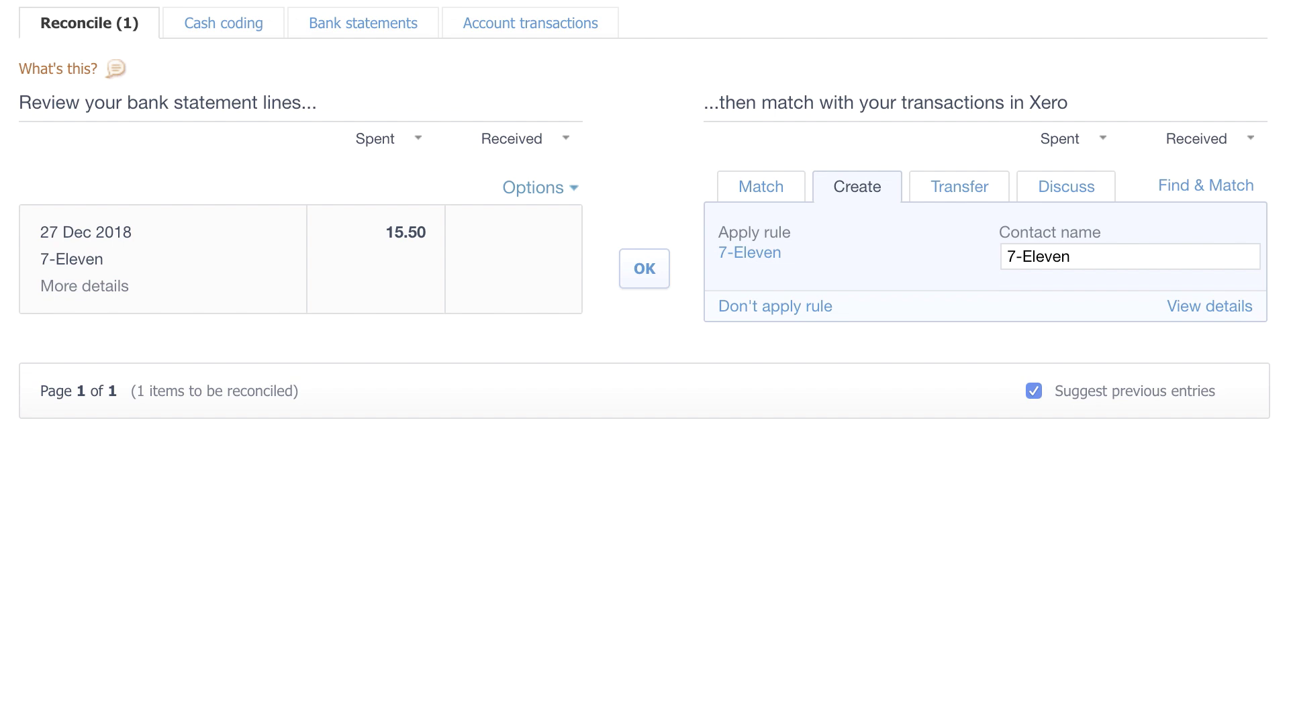
Step: Review the 7-Eleven bank rule without changes, then reconcile the 15.50 line with it
{"action": "left_click", "coordinate": [751, 254]}
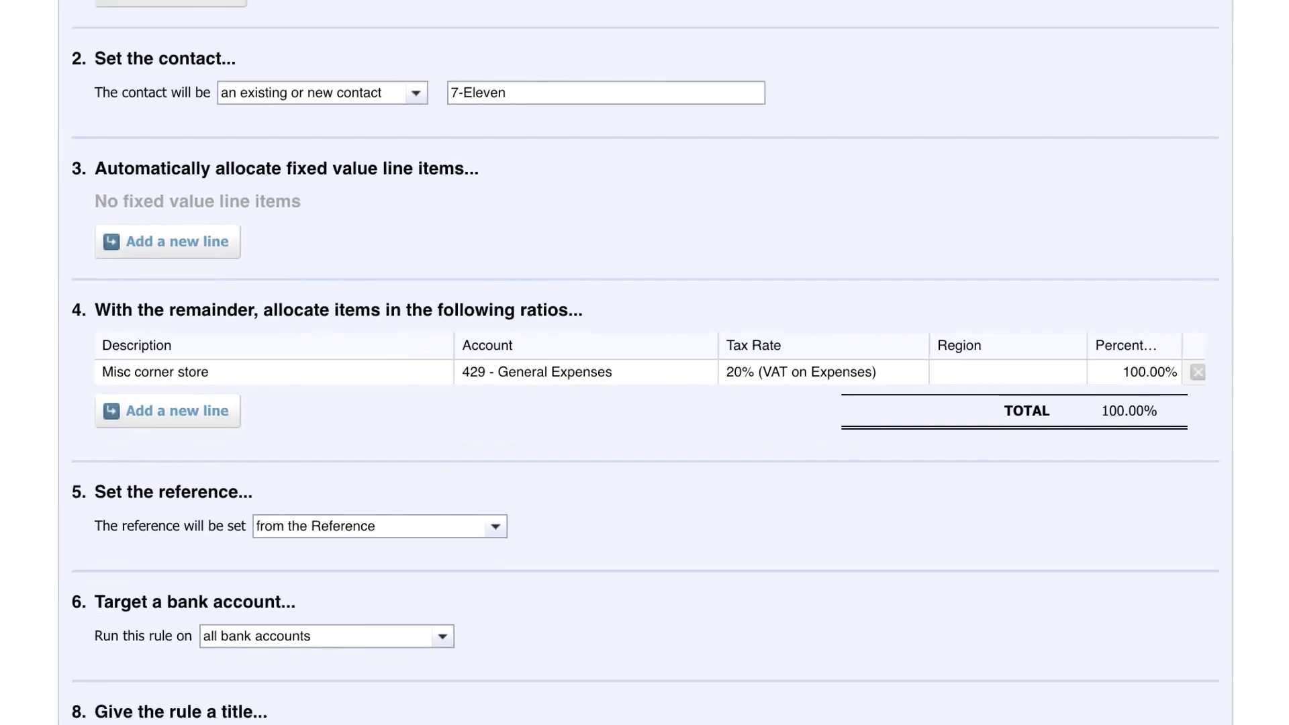
{"action": "left_click", "coordinate": [1042, 705]}
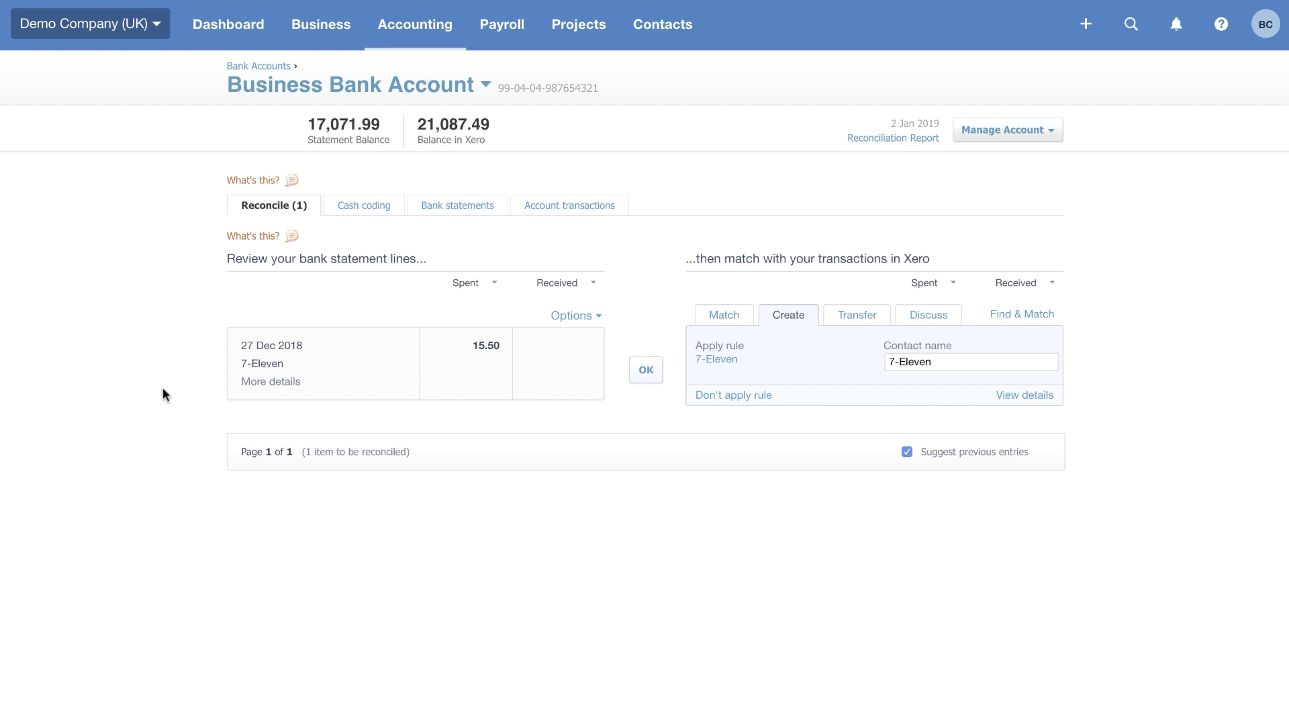
{"action": "left_click", "coordinate": [649, 378]}
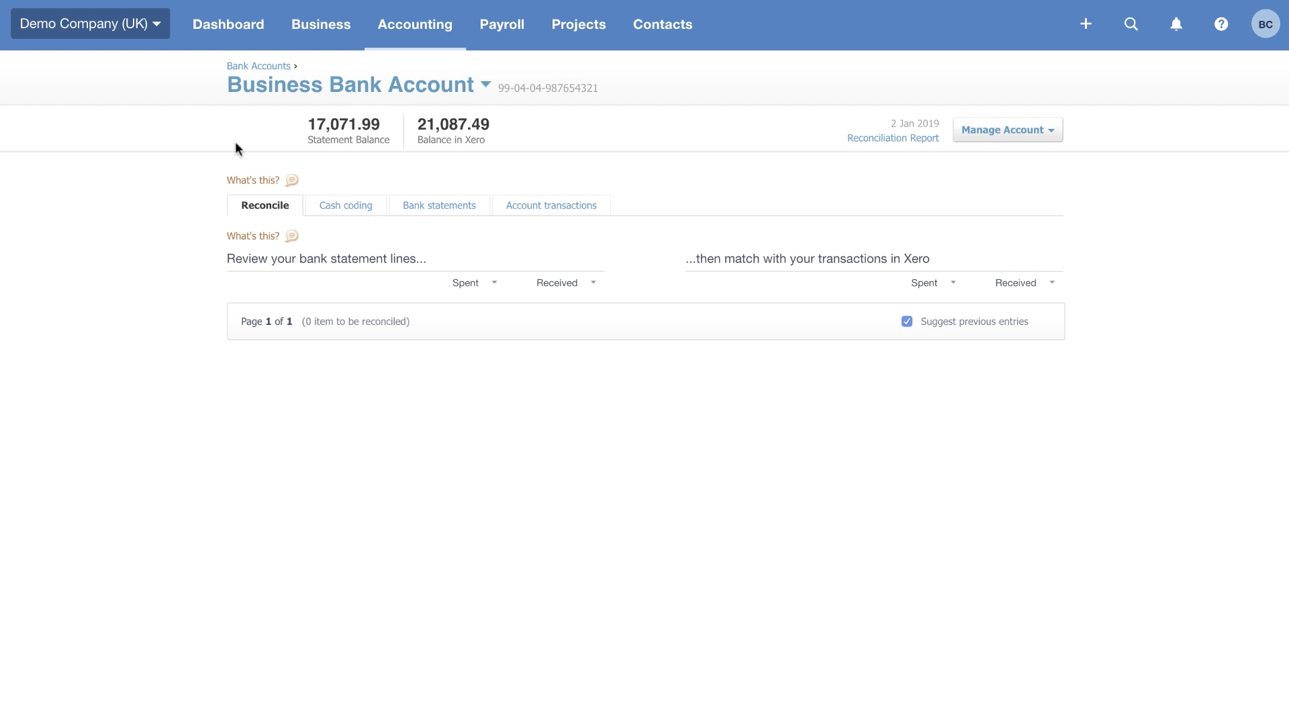
Step: Go to the Sales overview from the Business menu
{"action": "left_click", "coordinate": [311, 24]}
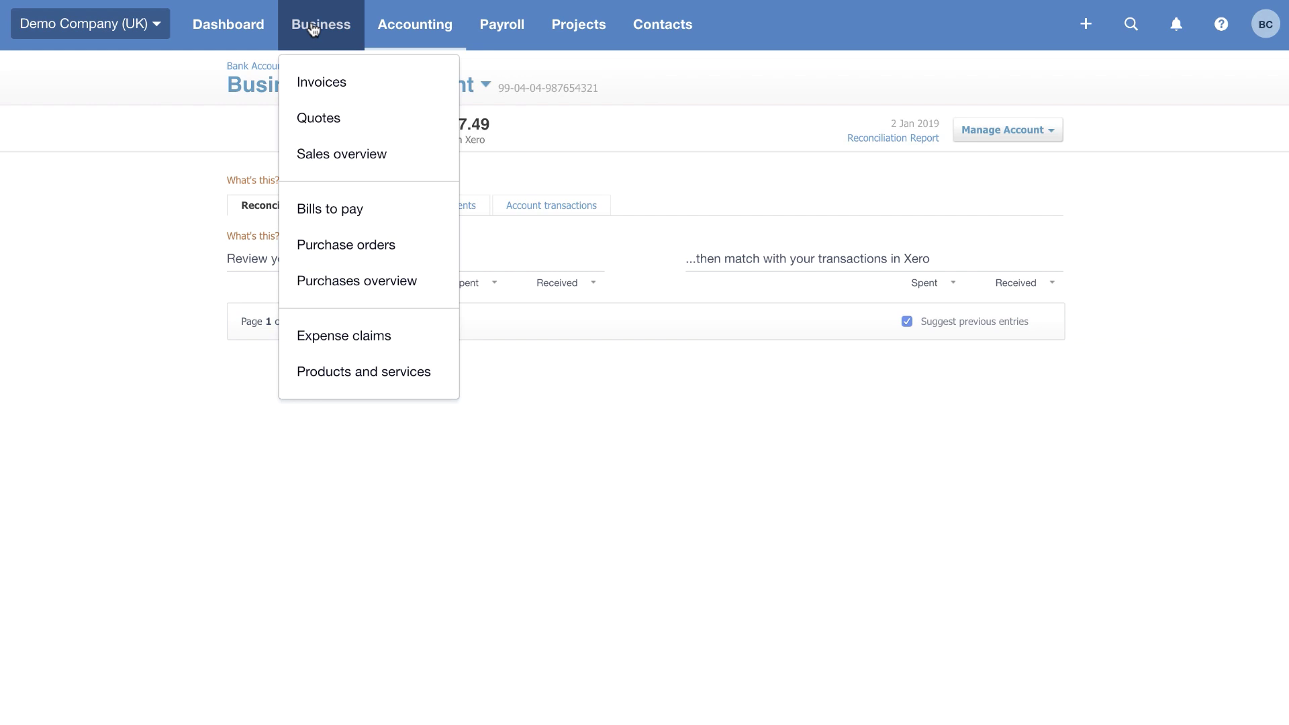
{"action": "left_click", "coordinate": [319, 164]}
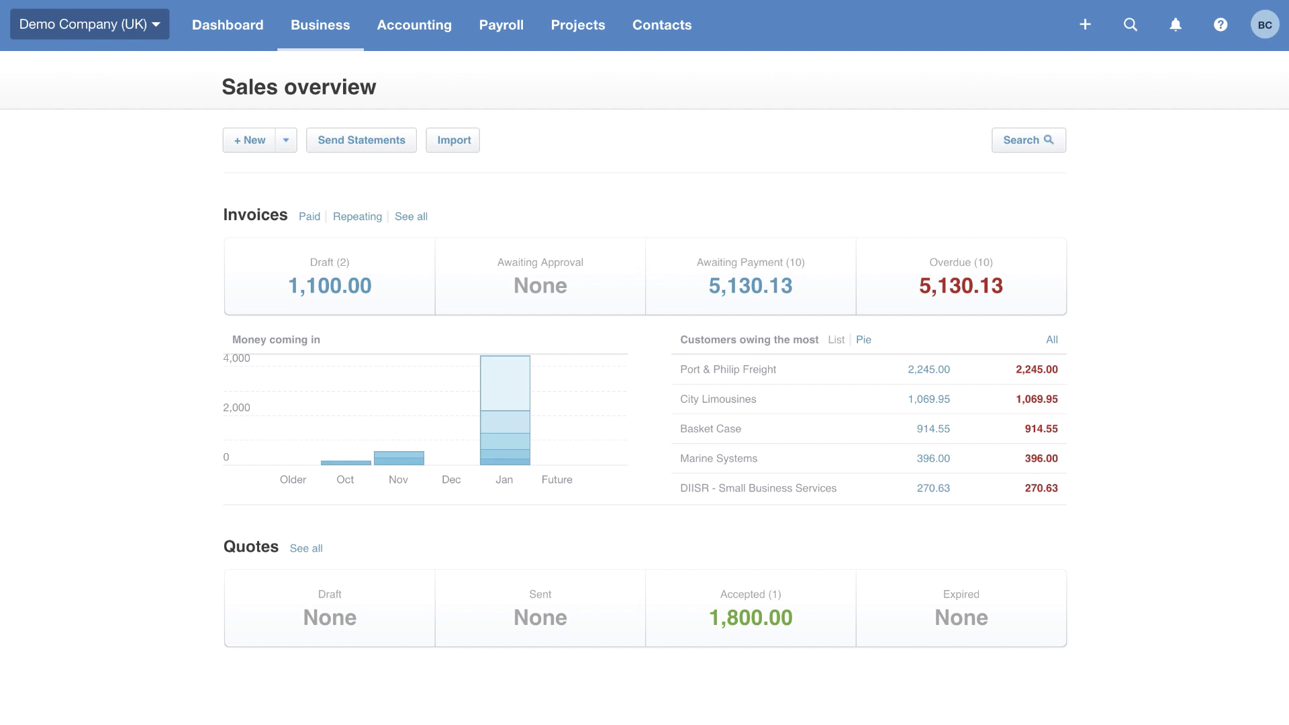
Step: List accepted quotes and open Bayside Club's quote QU-0001
{"action": "left_click", "coordinate": [738, 631]}
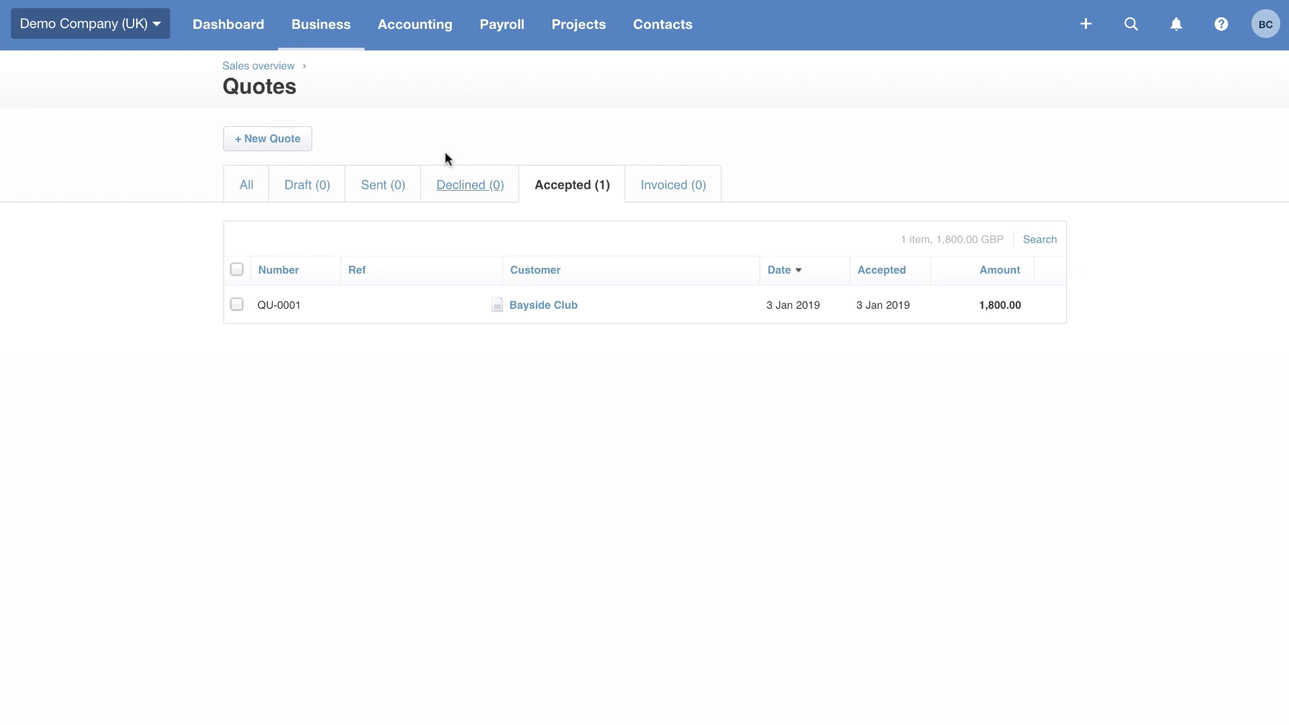
{"action": "left_click", "coordinate": [540, 309]}
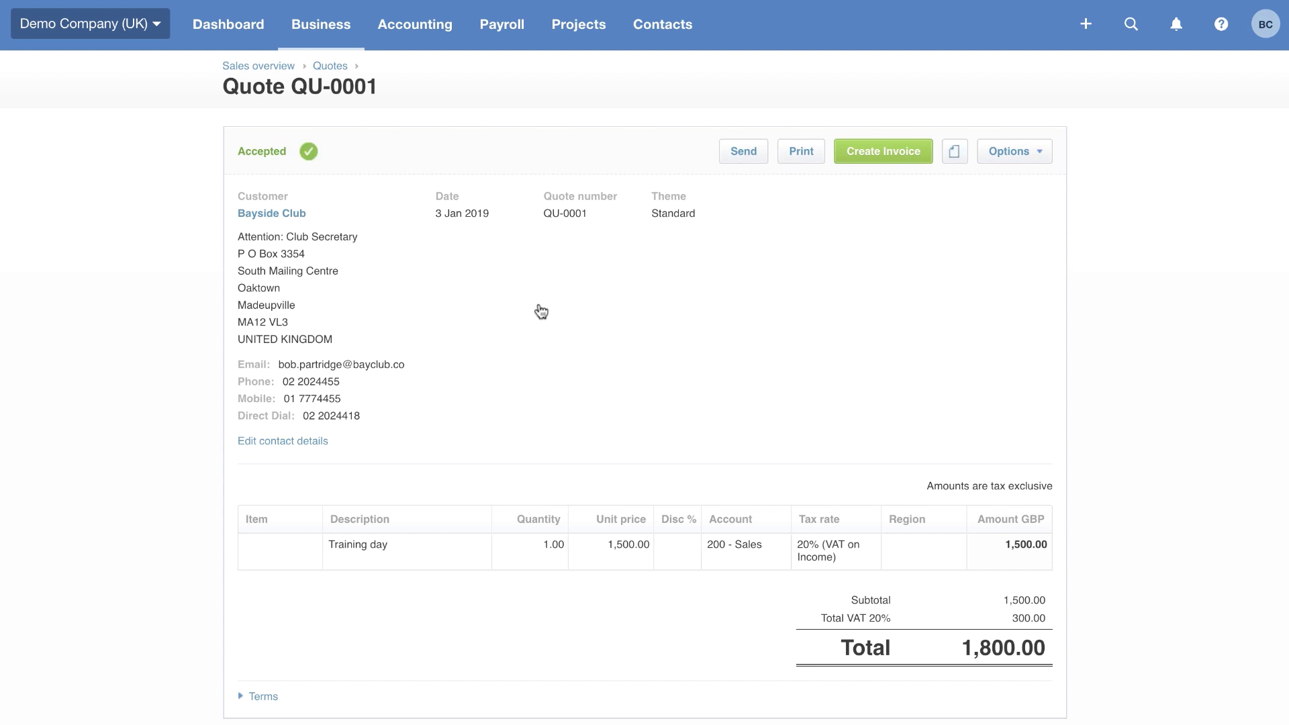
Step: Create an invoice from quote QU-0001, marking the quote as invoiced
{"action": "left_click", "coordinate": [903, 155]}
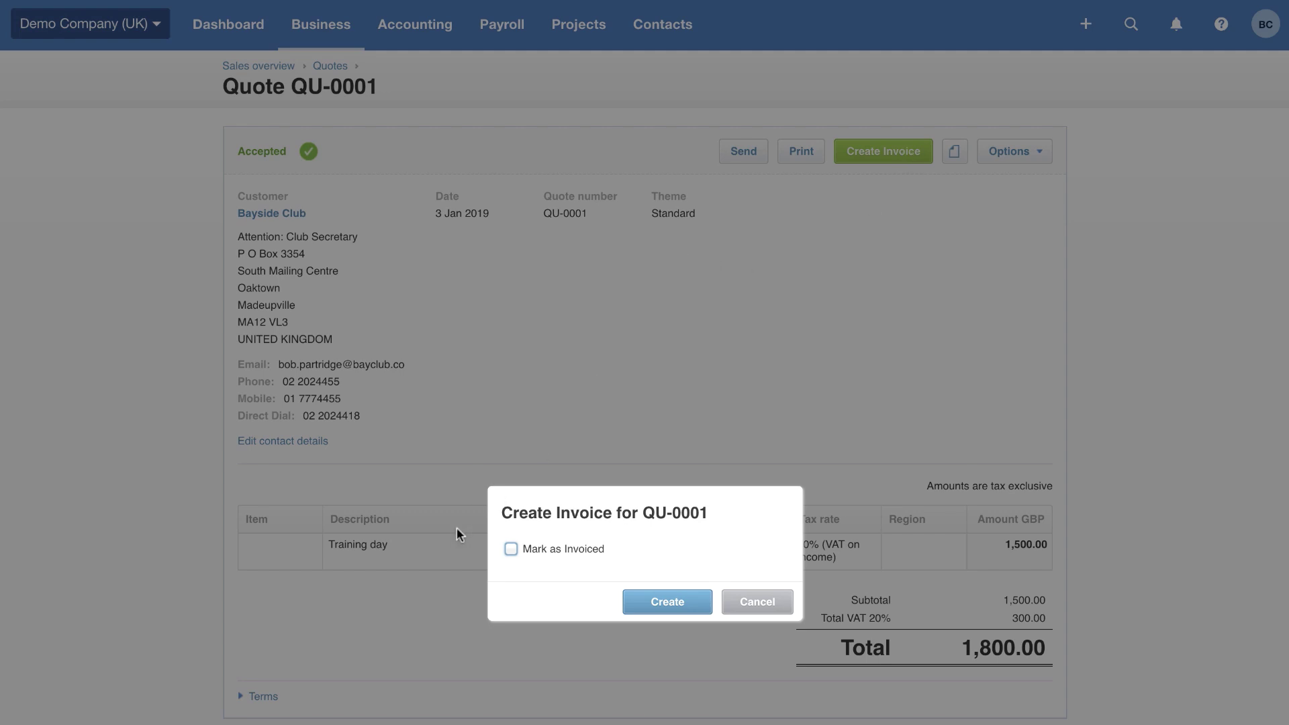
{"action": "left_click", "coordinate": [511, 549]}
{"action": "left_click", "coordinate": [675, 604]}
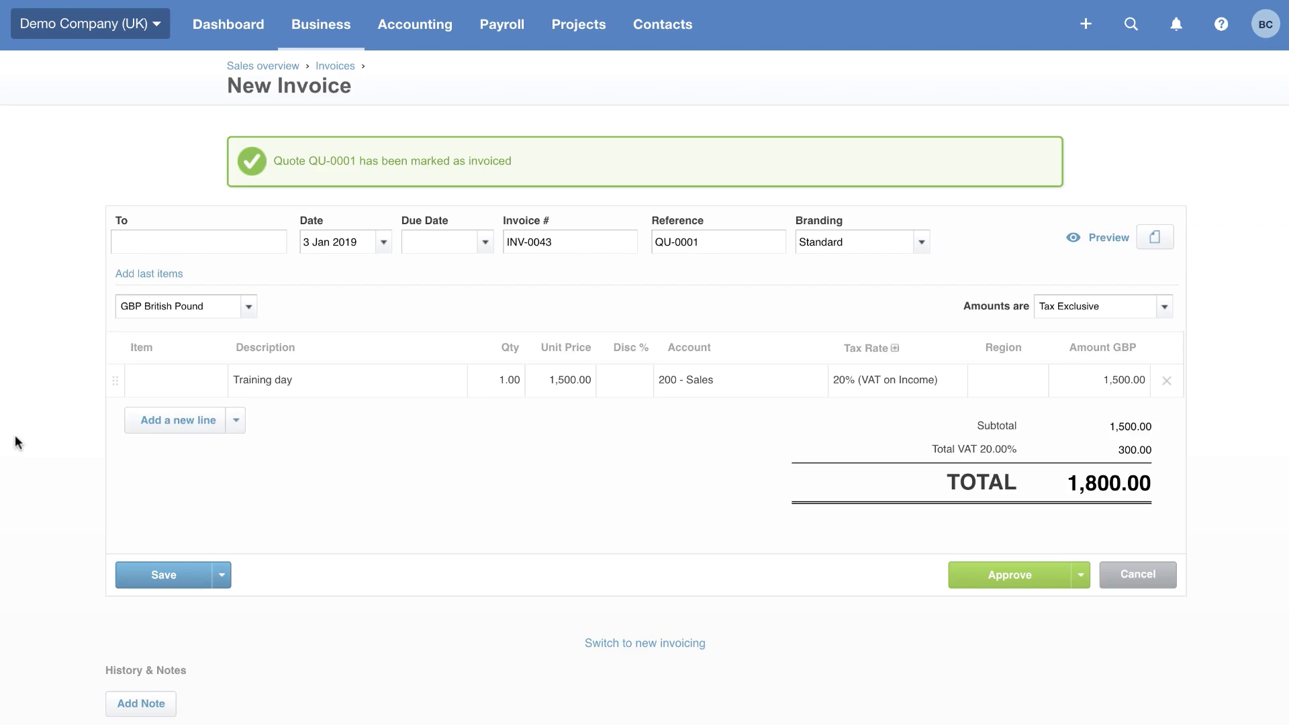
Step: Set the due date to +1m (3 Feb 2019) and approve invoice INV-0043
{"action": "left_click", "coordinate": [417, 242]}
{"action": "type", "text": "+30"}
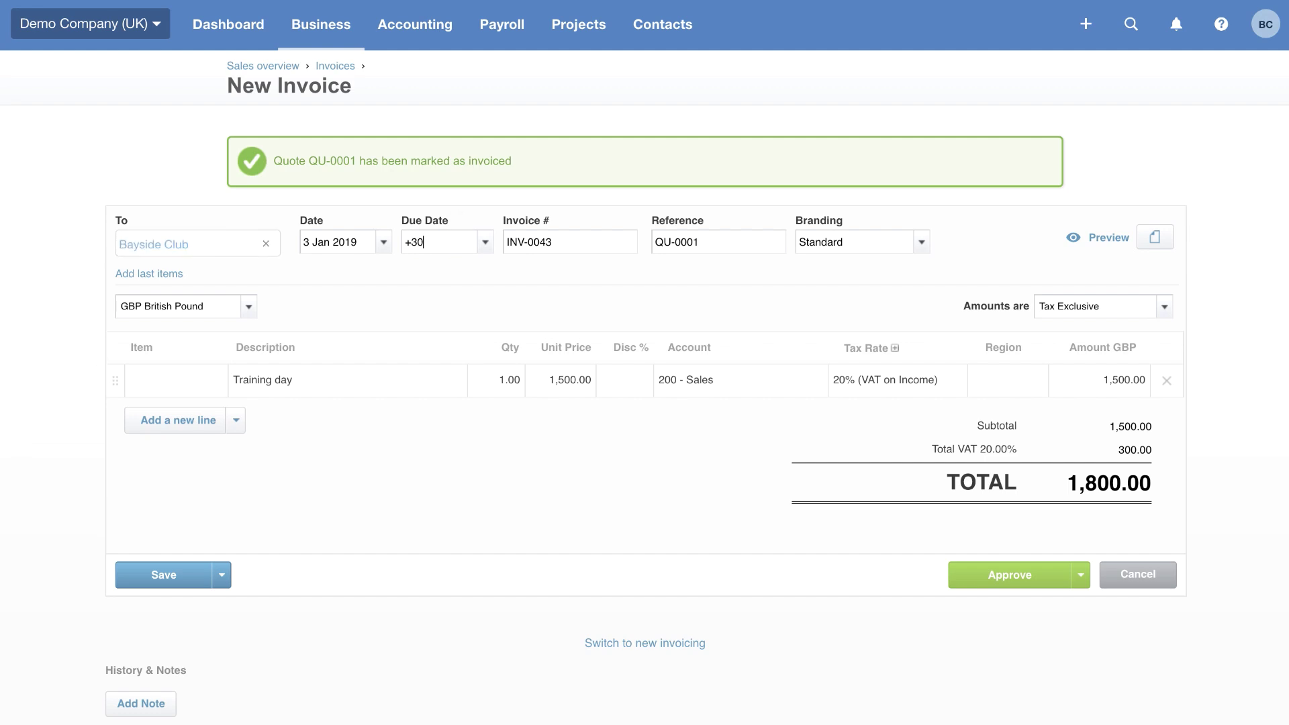
{"action": "key", "text": "BackSpace"}
{"action": "key", "text": "BackSpace"}
{"action": "type", "text": "1w"}
{"action": "key", "text": "BackSpace"}
{"action": "key", "text": "BackSpace"}
{"action": "type", "text": "1m"}
{"action": "left_click", "coordinate": [1001, 571]}
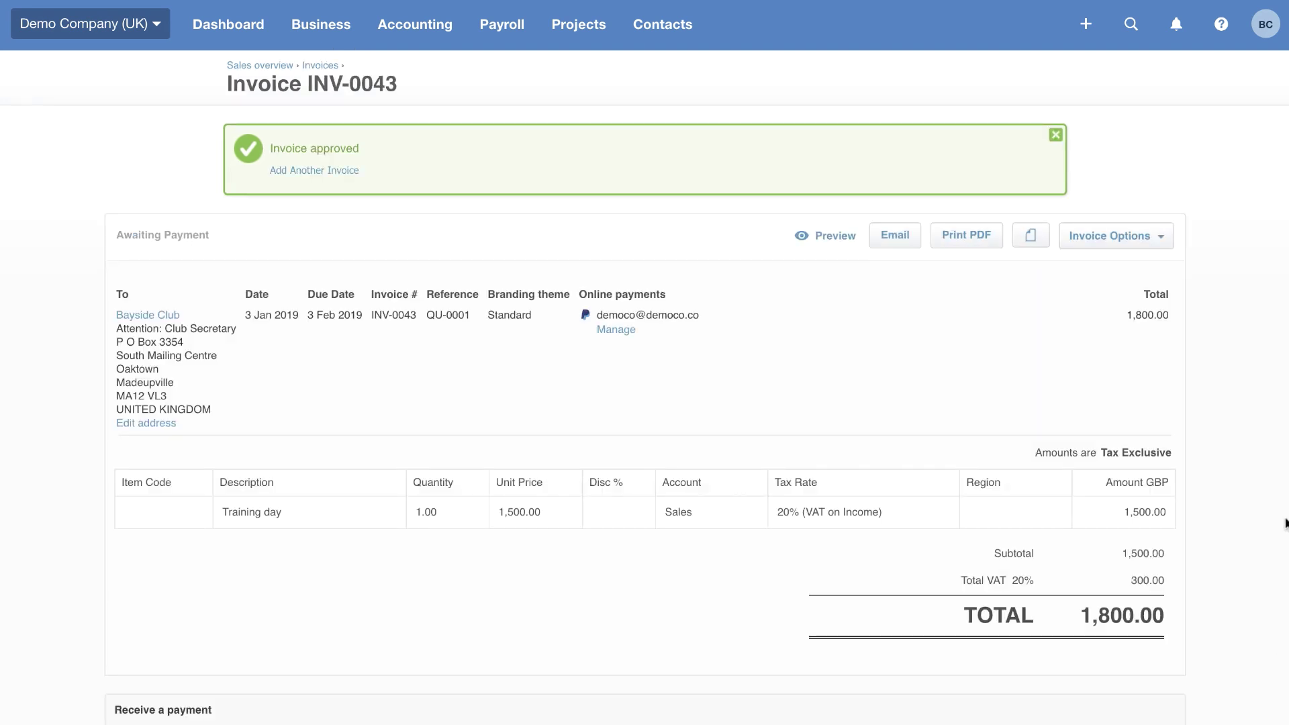
Step: Open the Send Invoice email for INV-0043 with its prefilled subject and message
{"action": "left_click", "coordinate": [897, 237]}
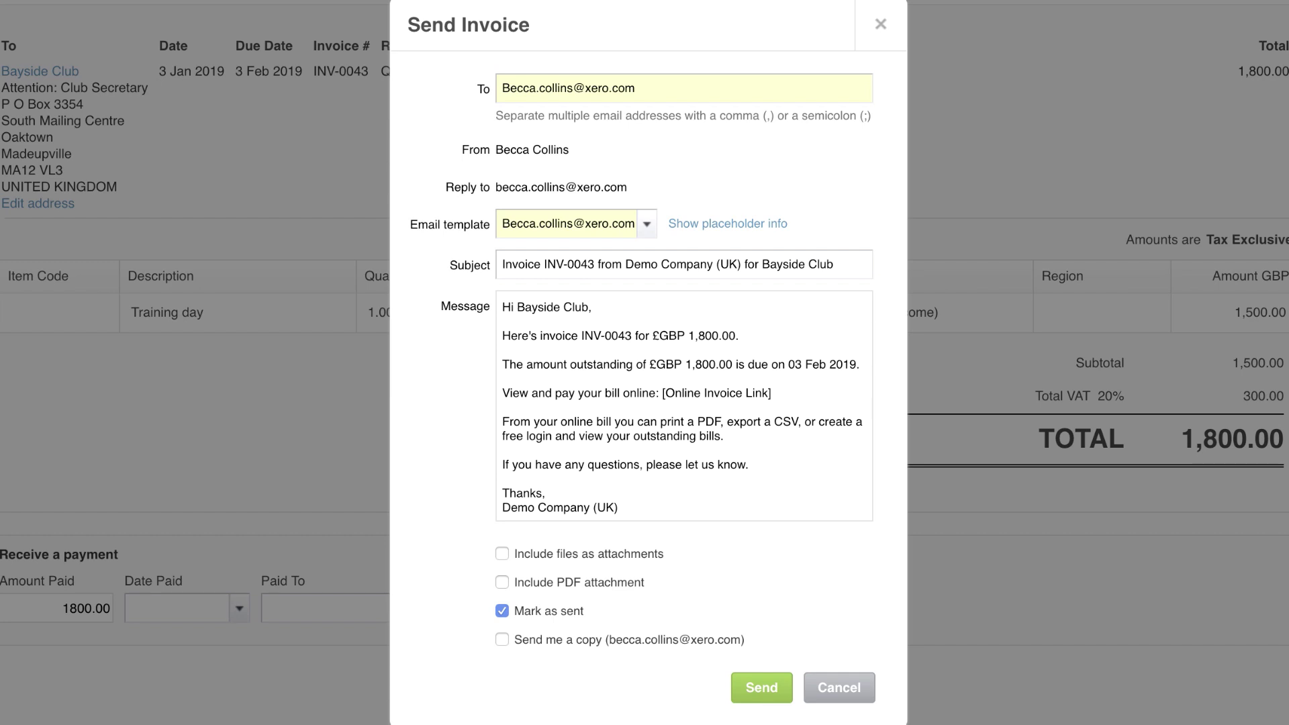
Step: Send INV-0043, then open the received invoice email in Gmail
{"action": "left_click", "coordinate": [765, 686]}
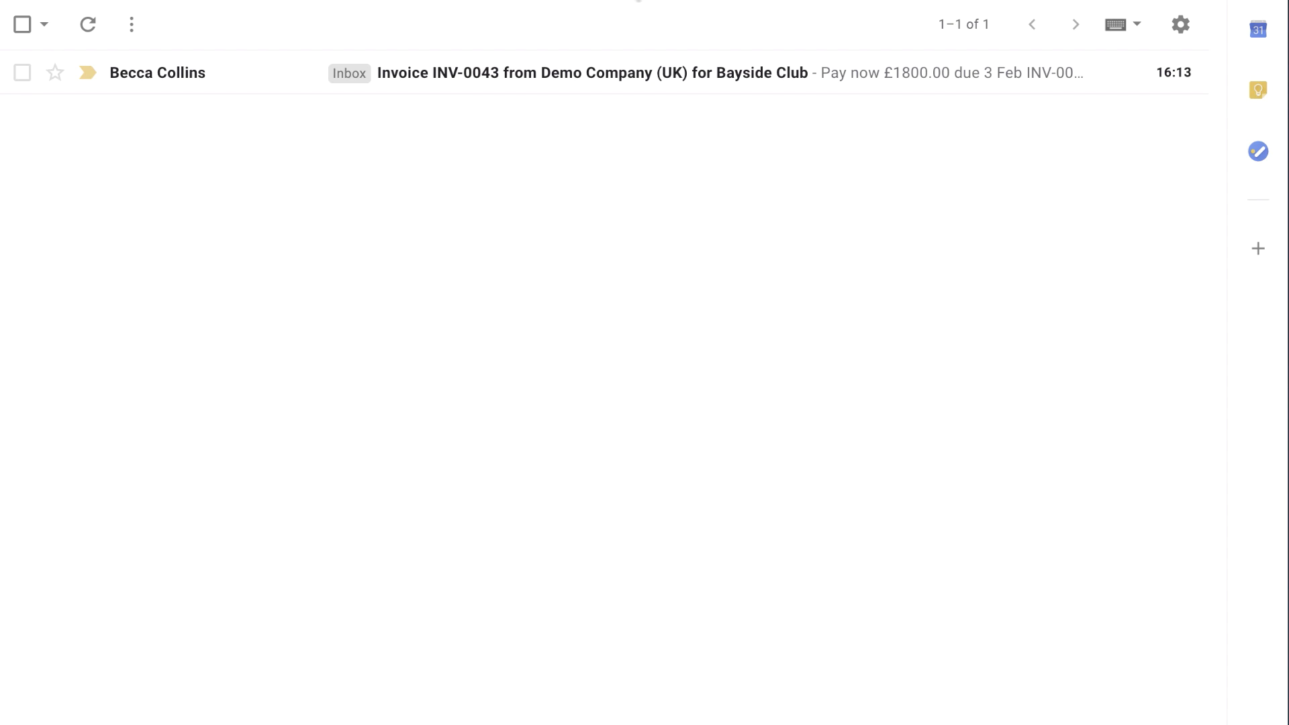
{"action": "left_click", "coordinate": [558, 89]}
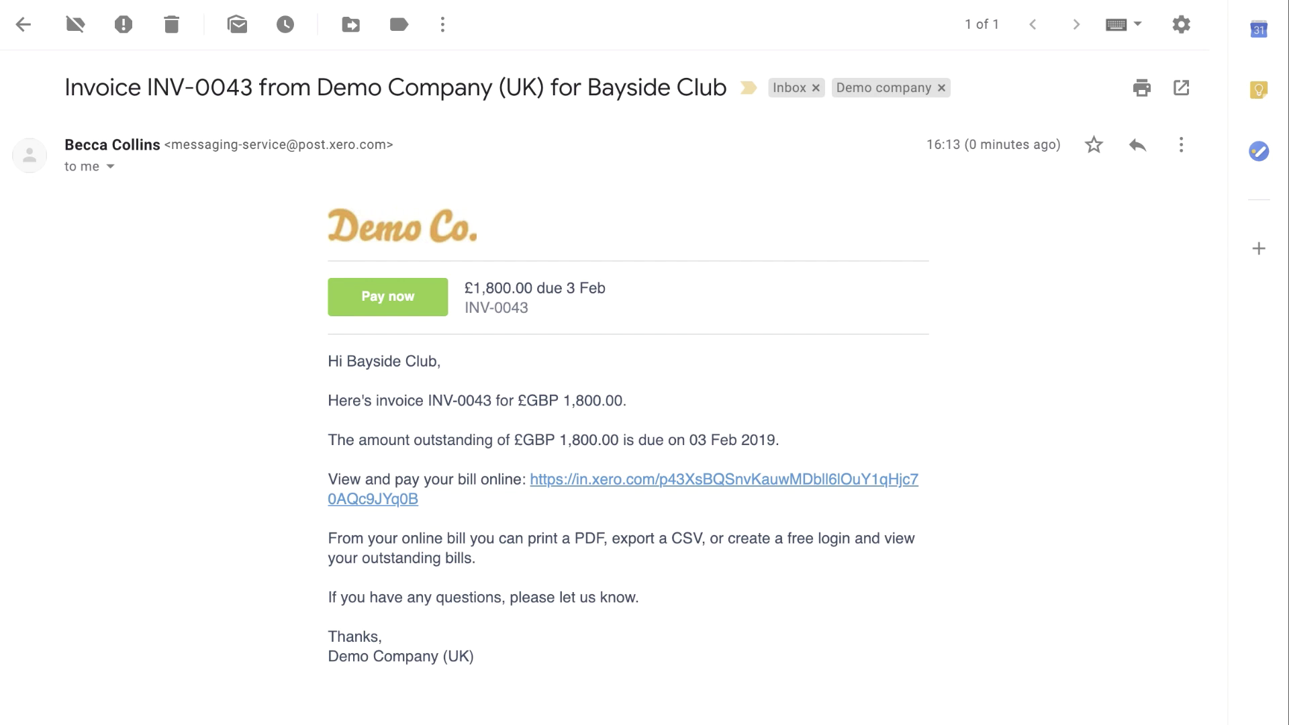
Step: View the customer's online copy of INV-0043 and try Pay now, then return to the 1800.00 invoice
{"action": "left_click", "coordinate": [650, 490]}
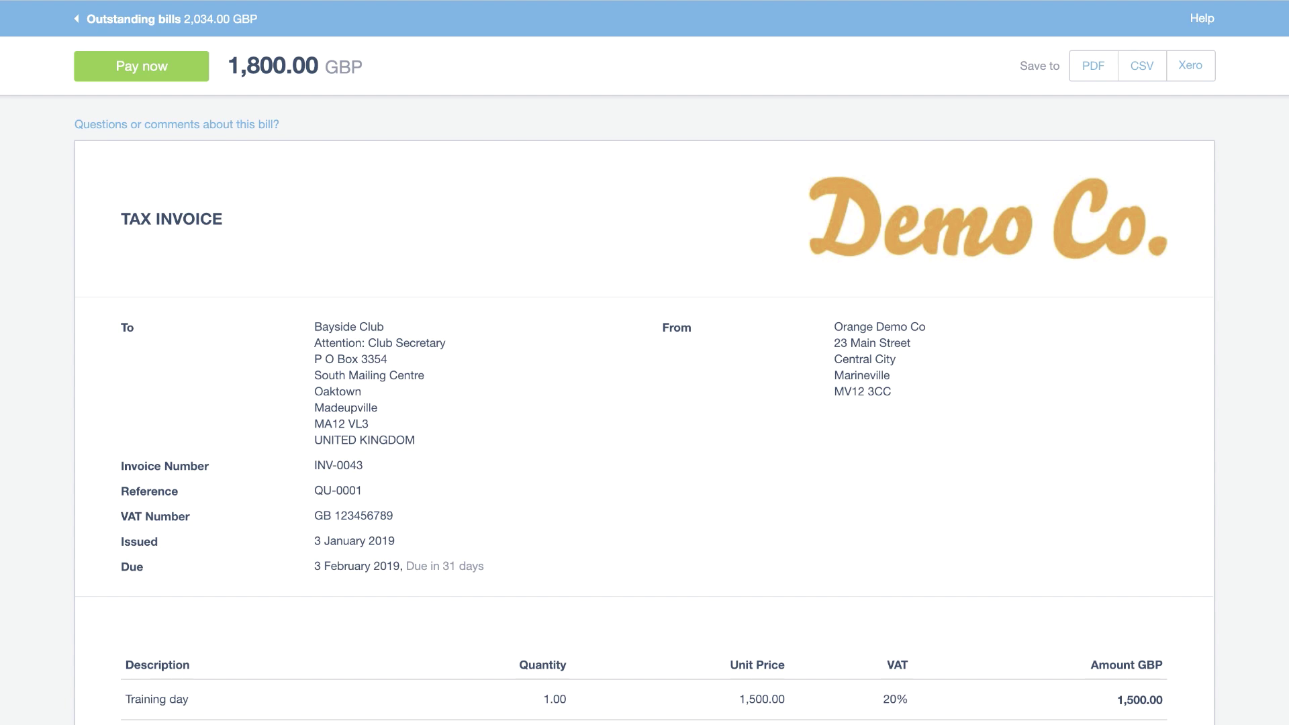
{"action": "left_click", "coordinate": [180, 73]}
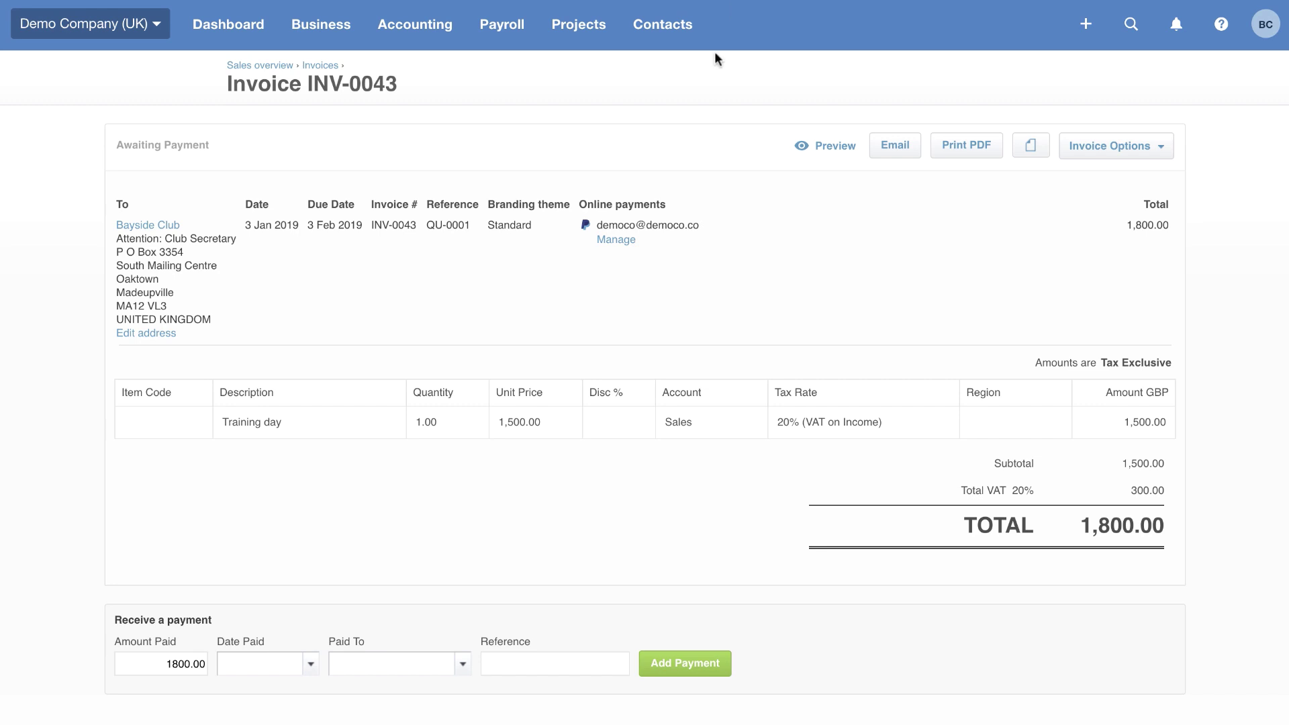
Step: Show all 60 contacts with their balances, including Bayside Club owing 2,034.00
{"action": "left_click", "coordinate": [669, 30]}
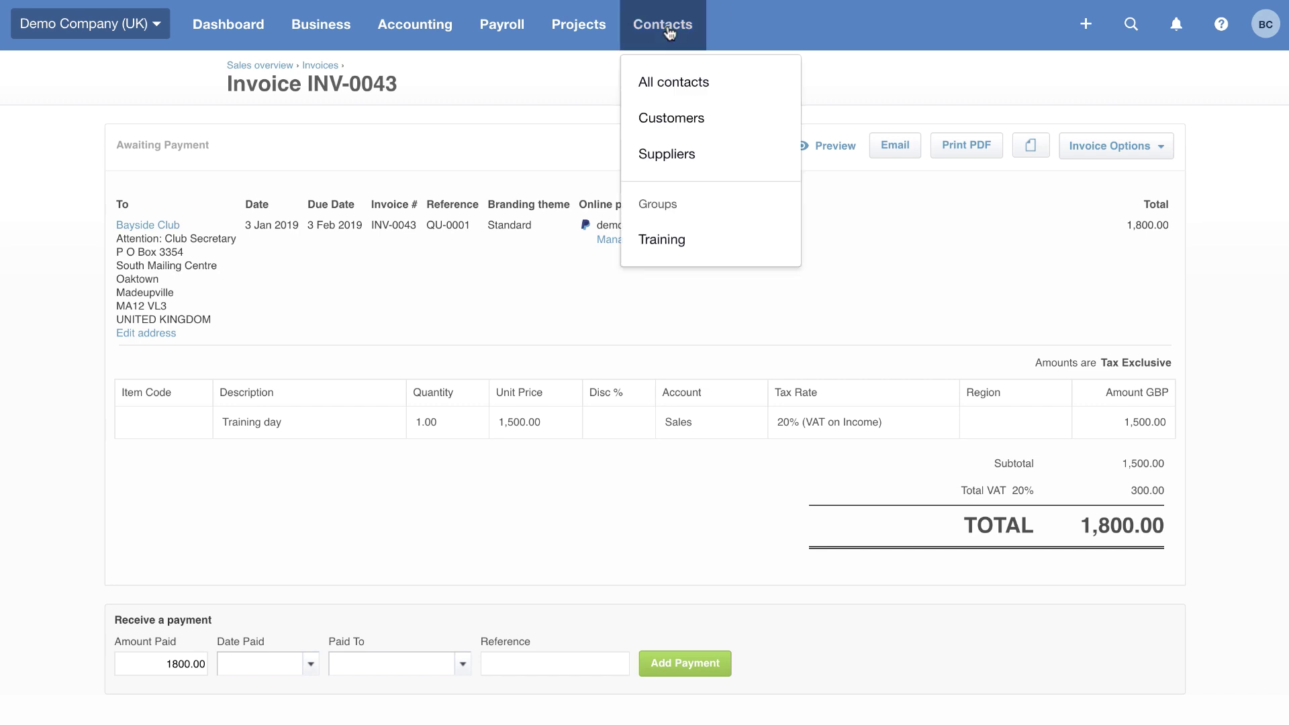
{"action": "left_click", "coordinate": [662, 86]}
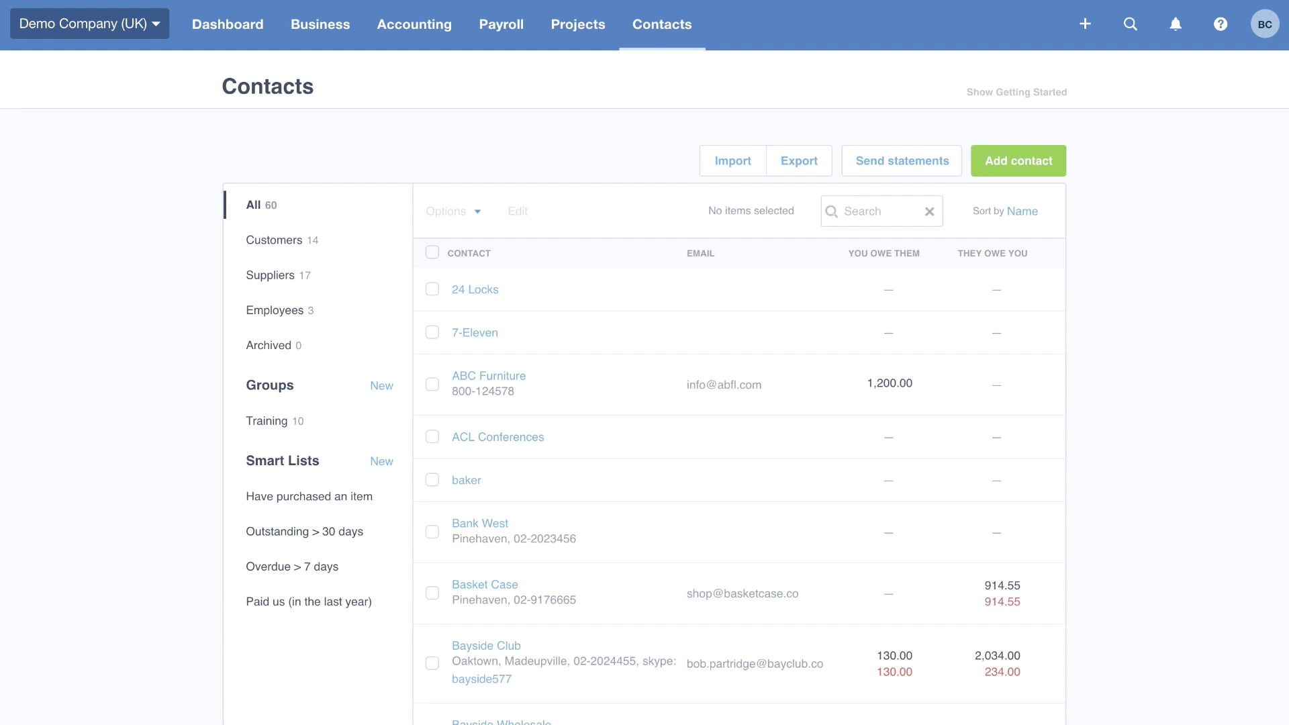
Step: Go to the Reports summary listing Financial, Sales, Purchases, Tax and Inventory reports
{"action": "left_click", "coordinate": [405, 43]}
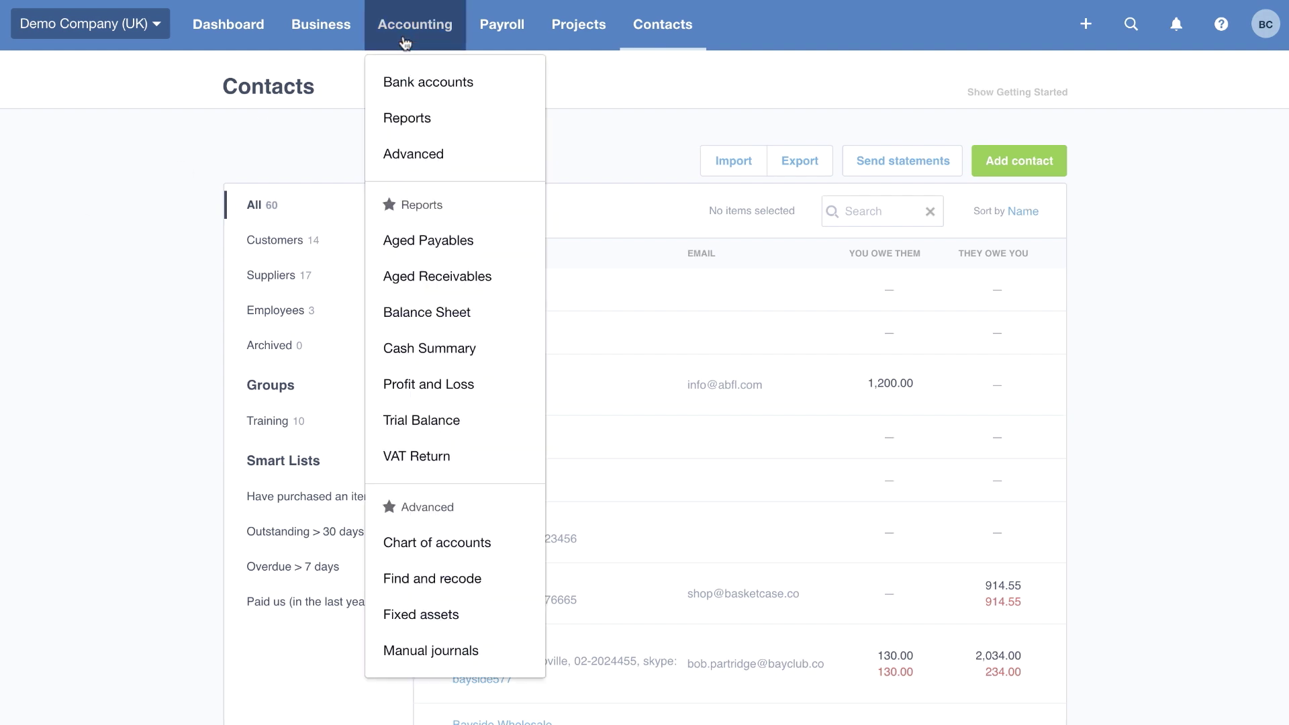
{"action": "left_click", "coordinate": [423, 128]}
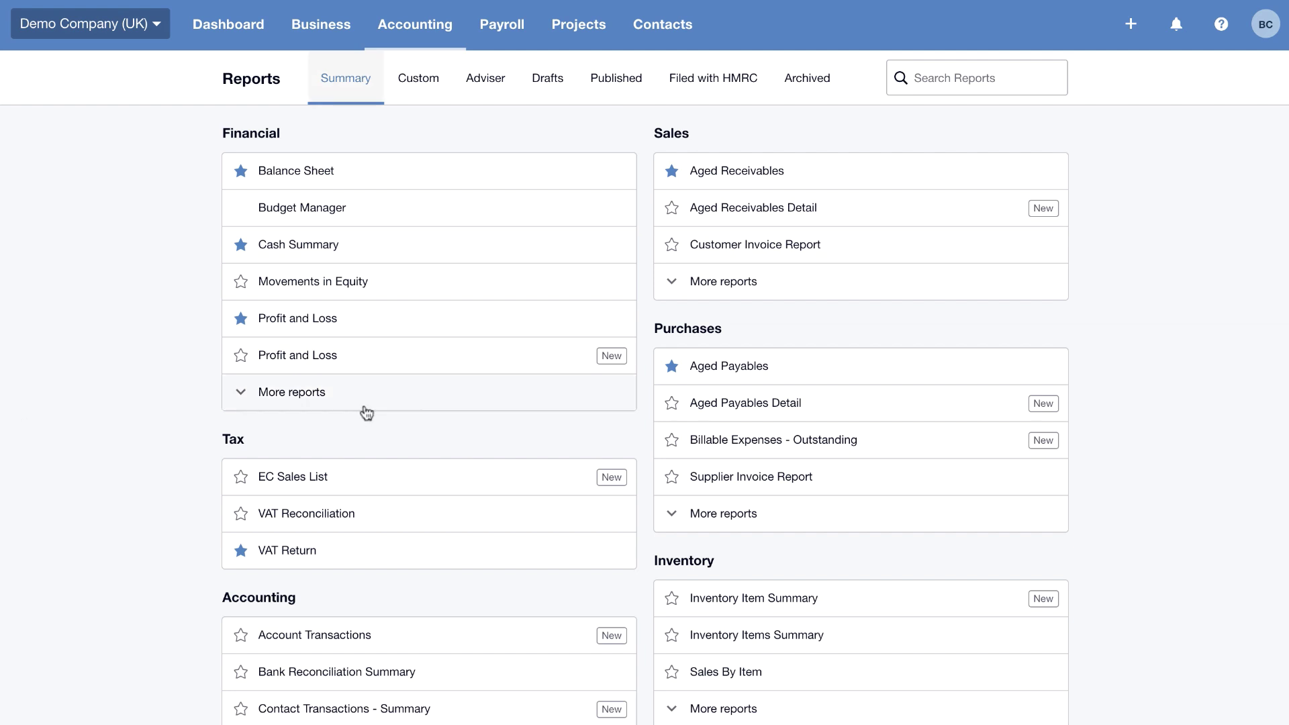
{"action": "left_click", "coordinate": [409, 369]}
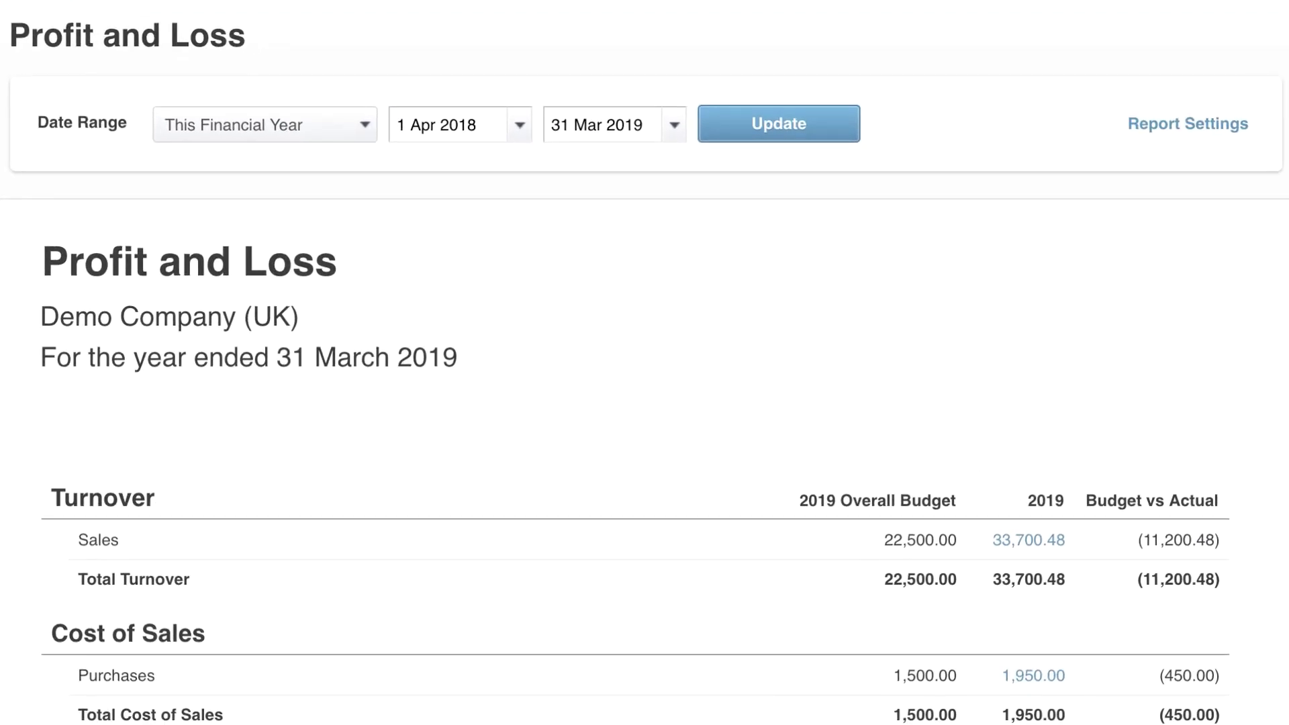
{"action": "left_click", "coordinate": [1214, 127]}
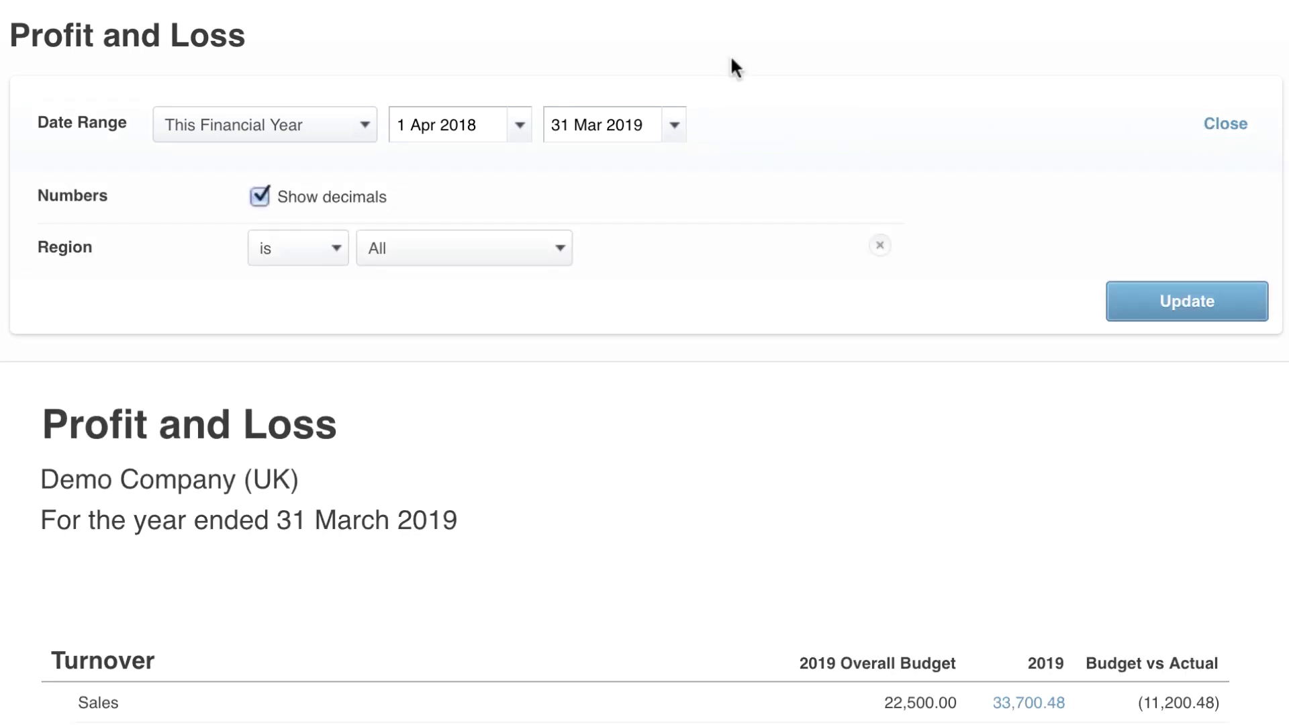
{"action": "left_click", "coordinate": [361, 129]}
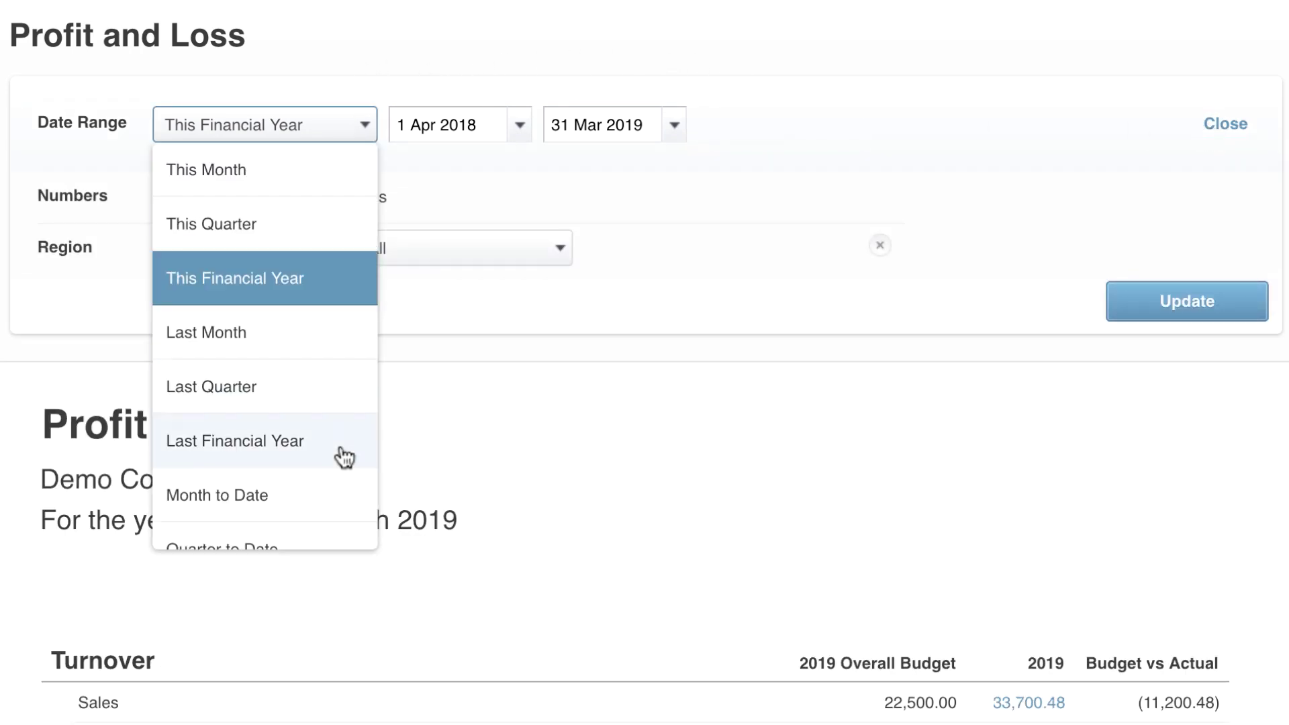
{"action": "scroll", "coordinate": [345, 458], "scroll_direction": "down", "scroll_amount": 2}
{"action": "left_click", "coordinate": [328, 517]}
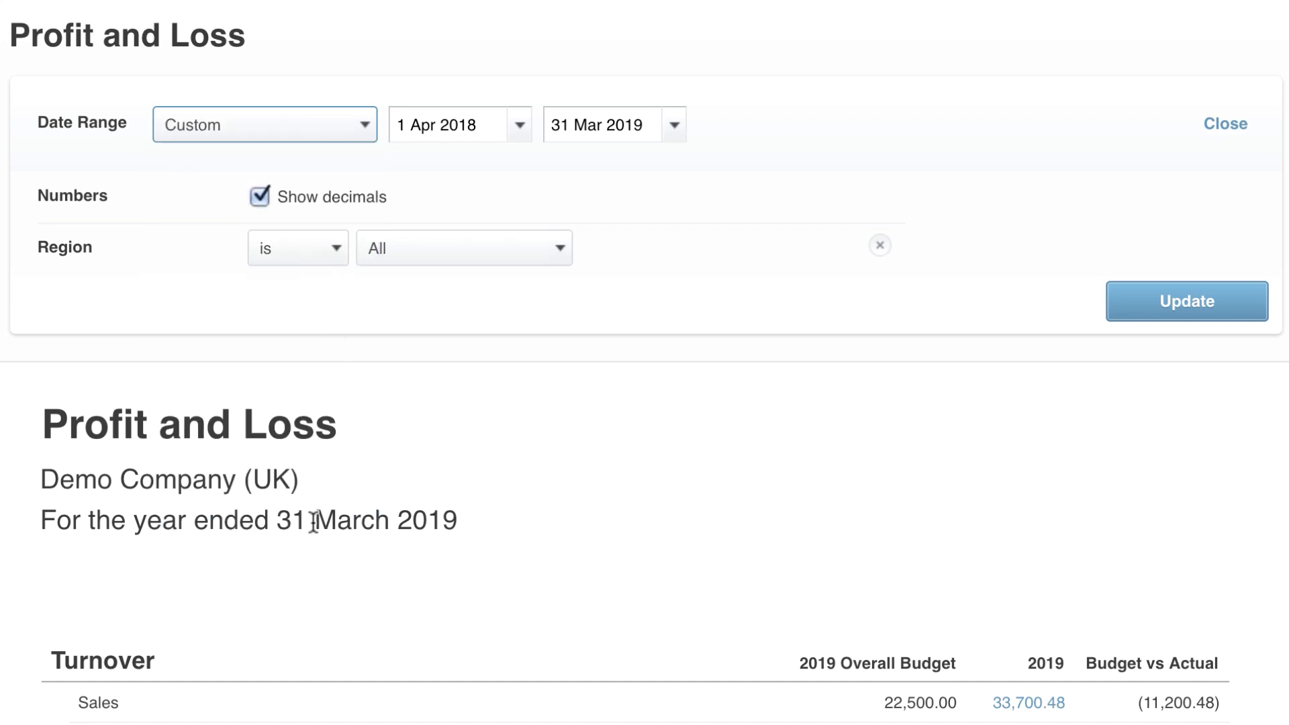
{"action": "left_click", "coordinate": [561, 252]}
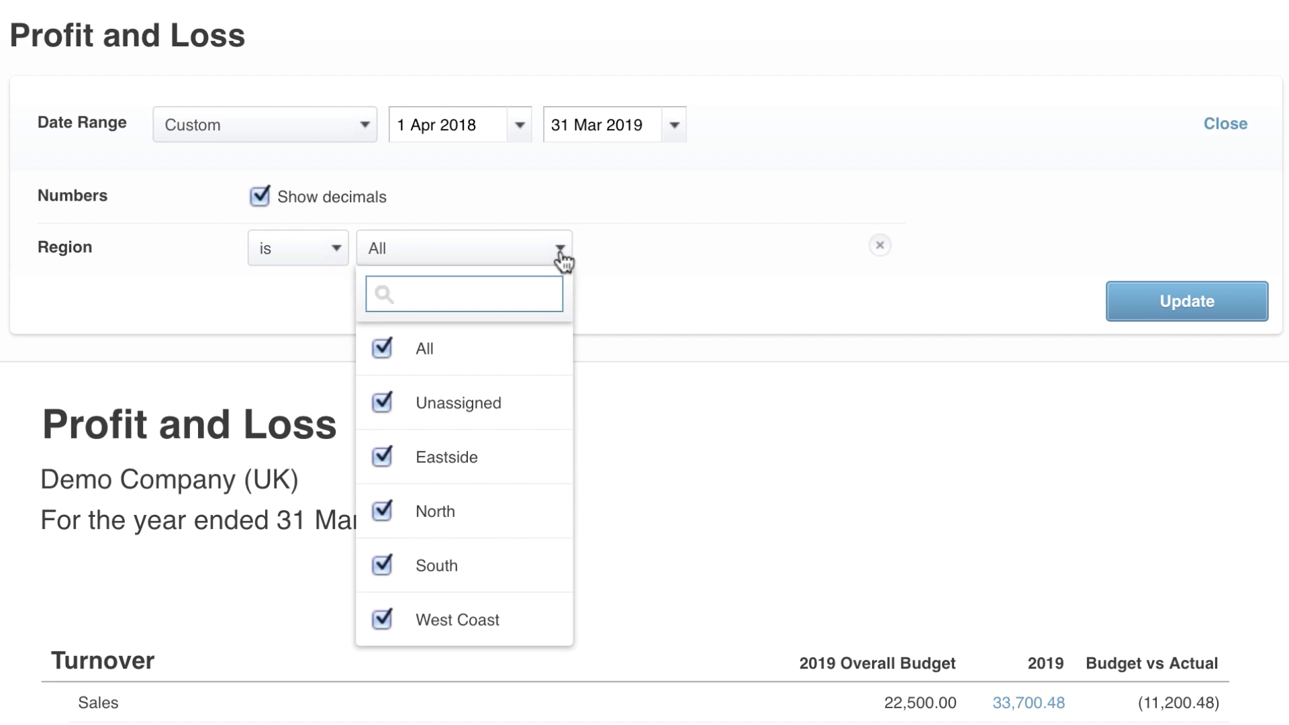
{"action": "left_click", "coordinate": [561, 252]}
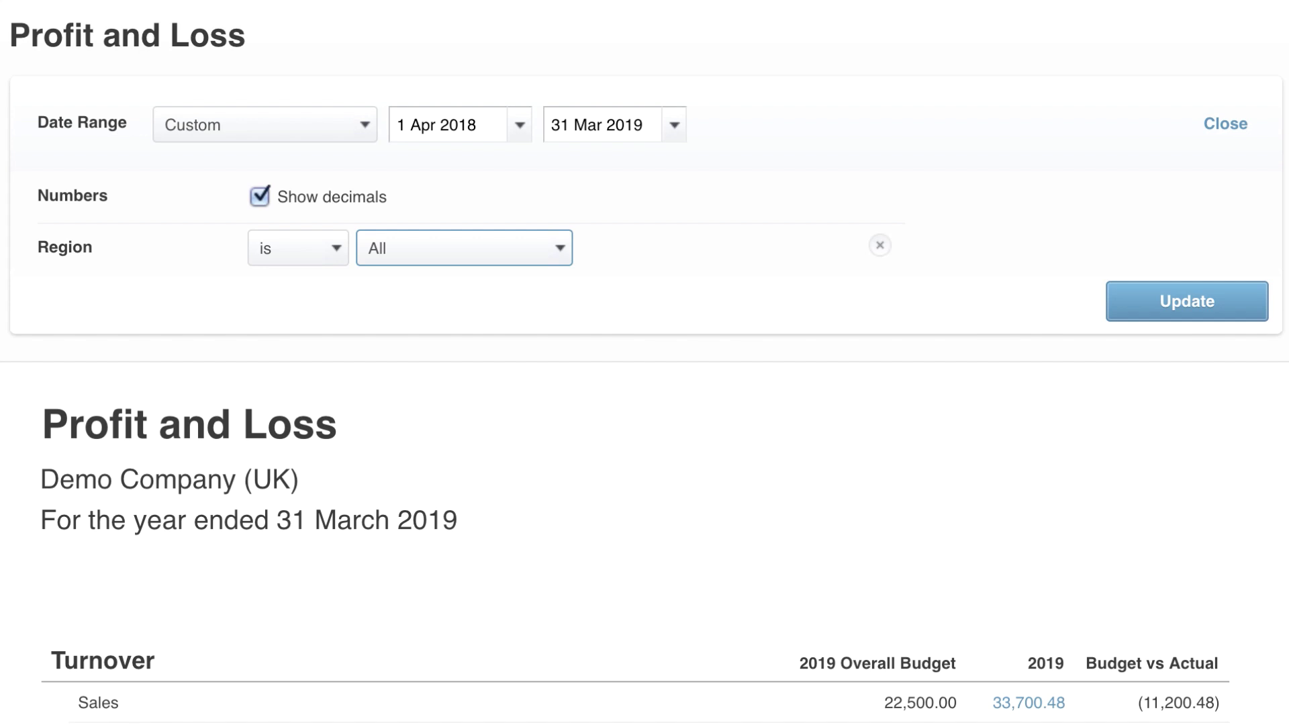
{"action": "scroll", "coordinate": [645, 362], "scroll_direction": "down", "scroll_amount": 15}
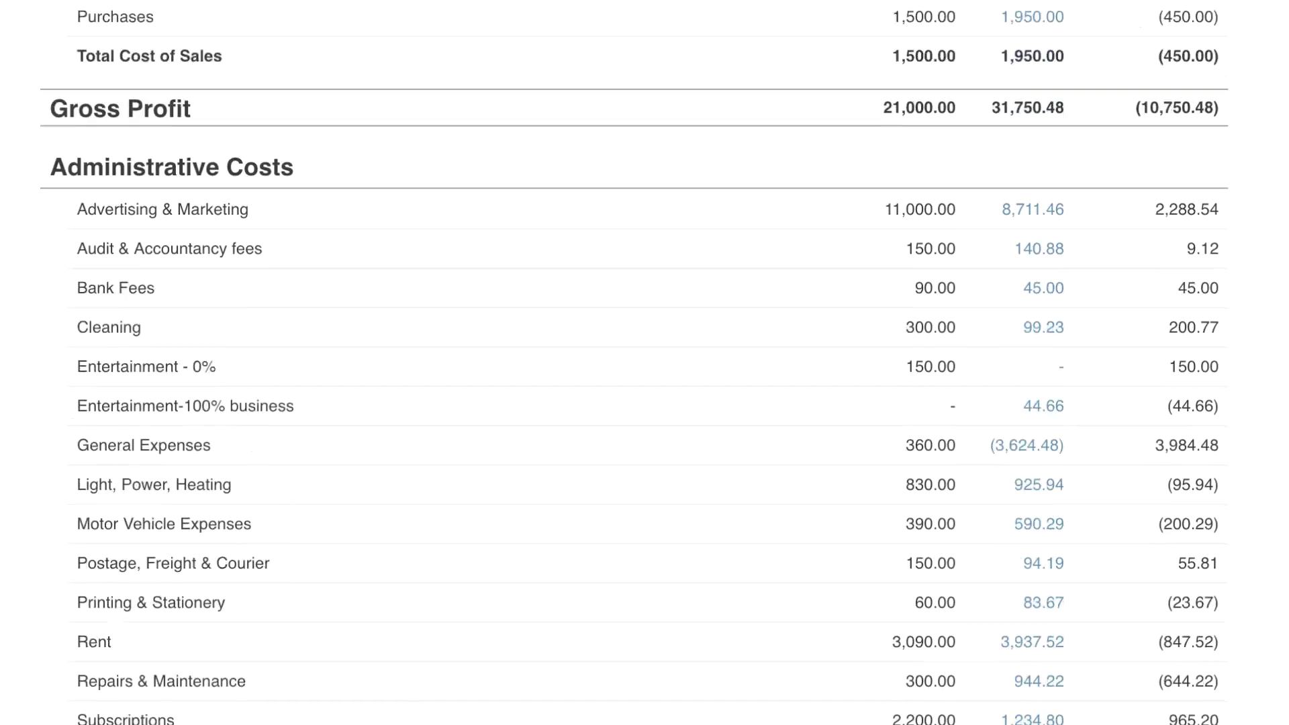
{"action": "scroll", "coordinate": [644, 363], "scroll_direction": "down", "scroll_amount": 1}
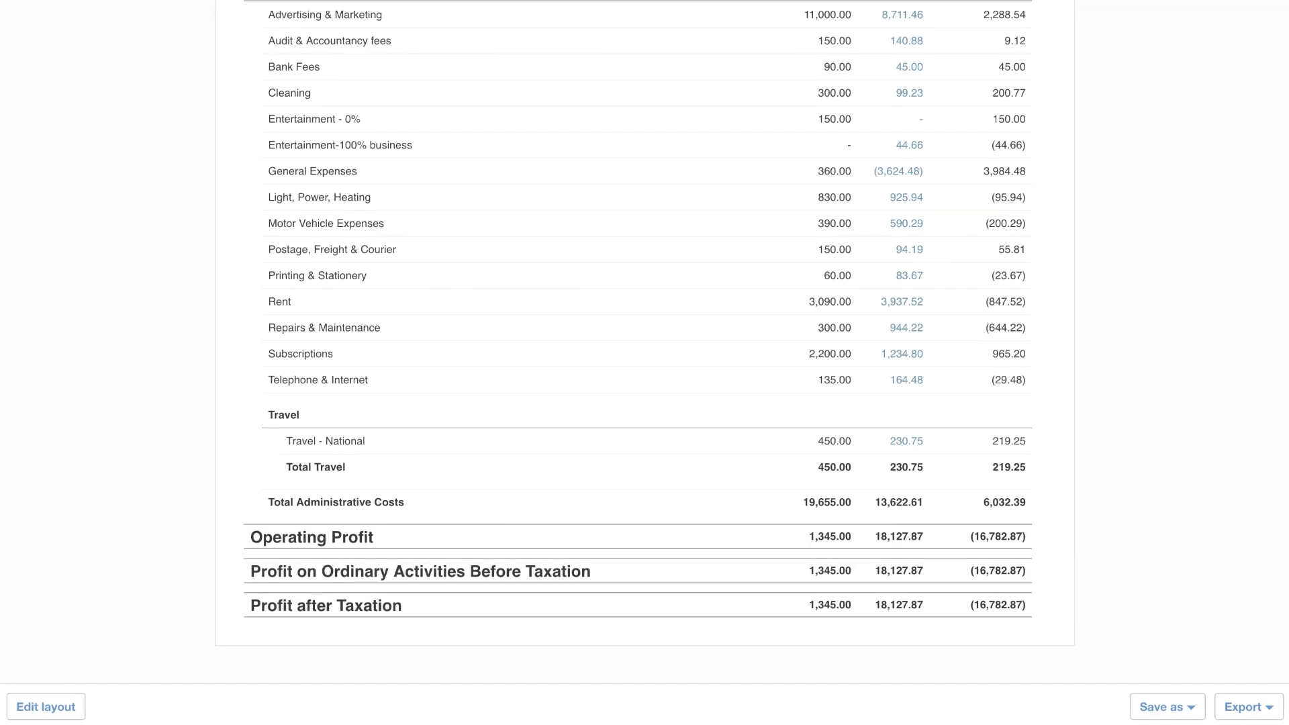
{"action": "left_click", "coordinate": [1193, 708]}
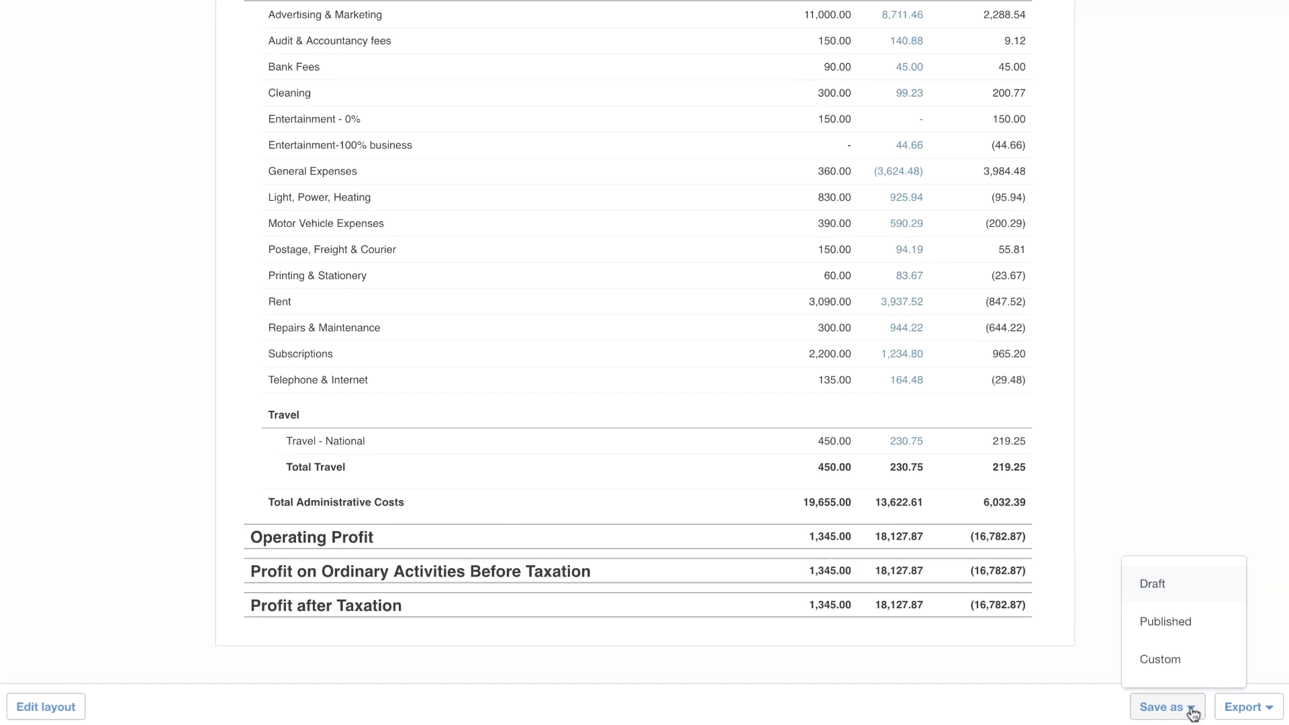
{"action": "left_click", "coordinate": [1198, 660]}
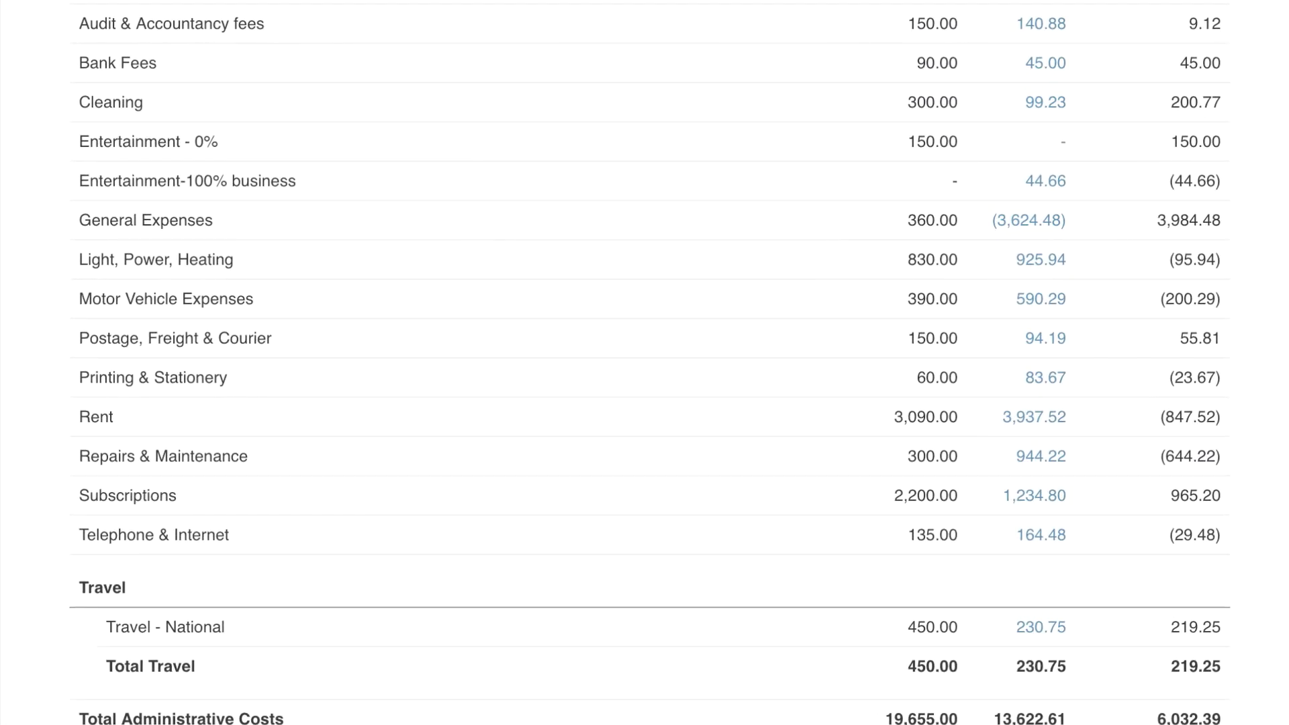
Step: Drill into the 944.22 Repairs & Maintenance amount and open Central Copiers bill 945-Ocon
{"action": "left_click", "coordinate": [1050, 463]}
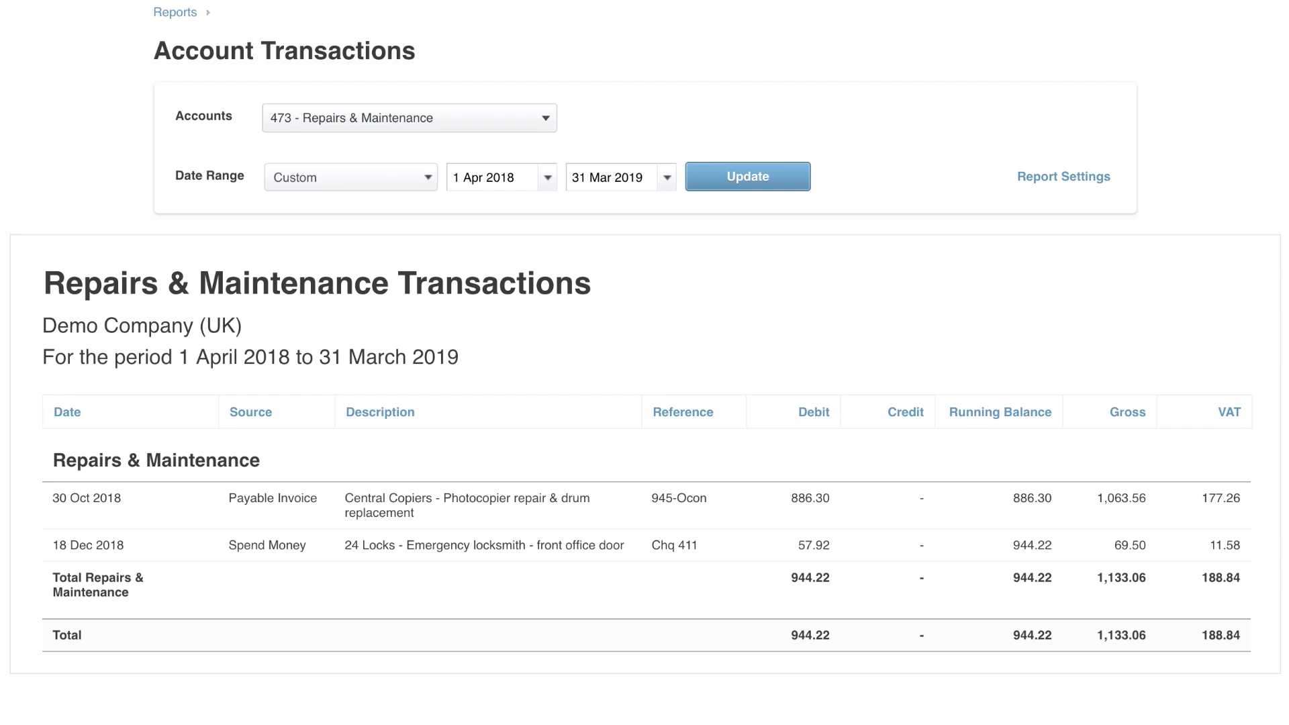
{"action": "left_click", "coordinate": [488, 508]}
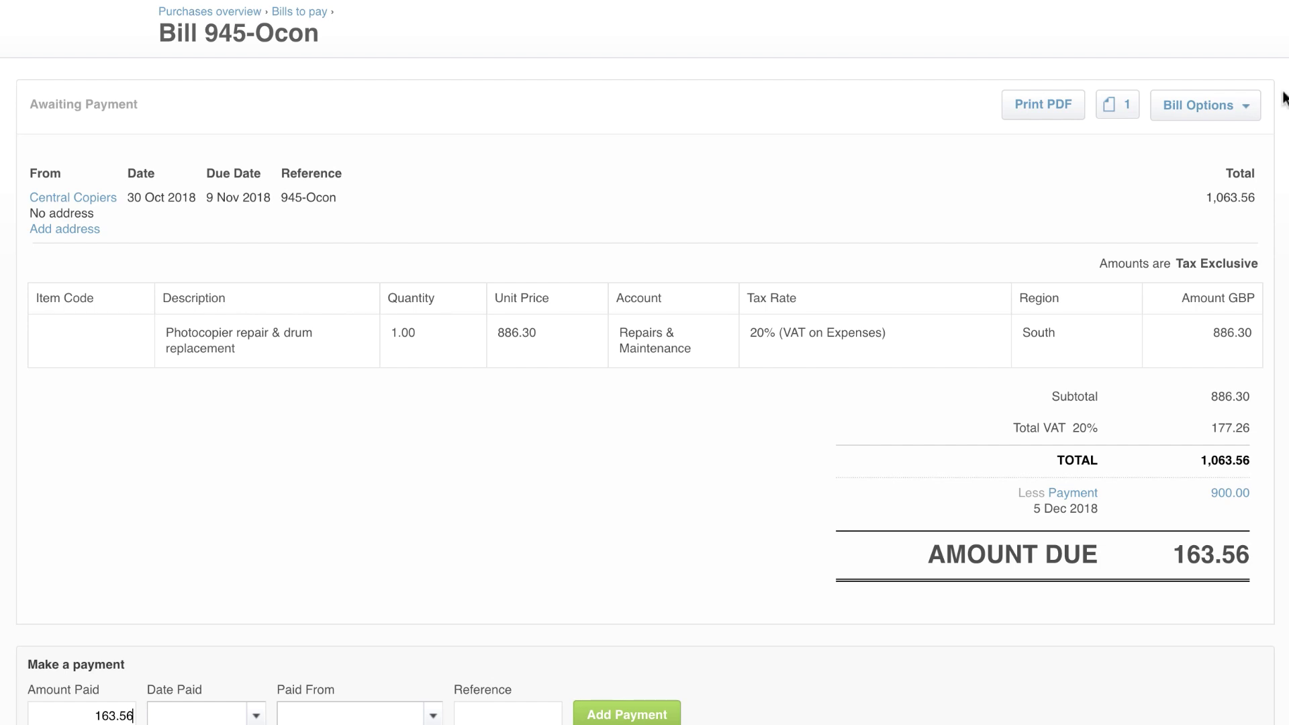
{"action": "left_click", "coordinate": [1114, 112]}
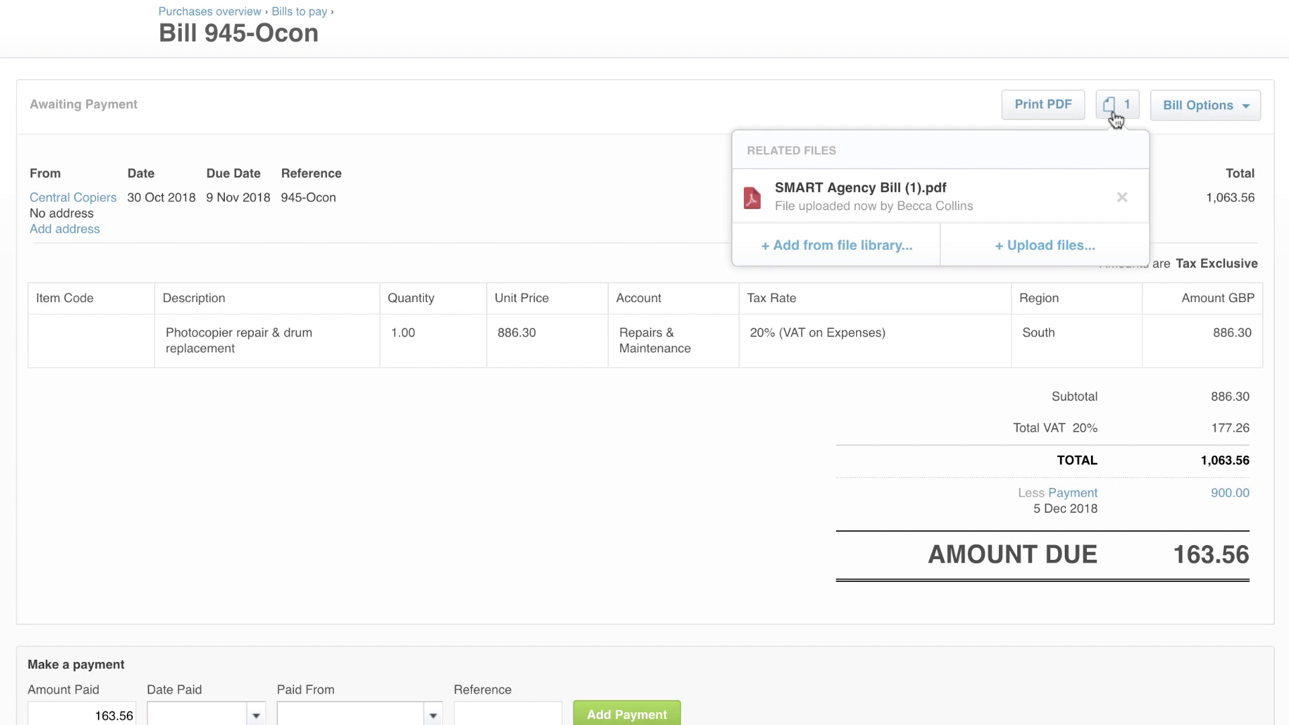
{"action": "left_click", "coordinate": [1135, 107]}
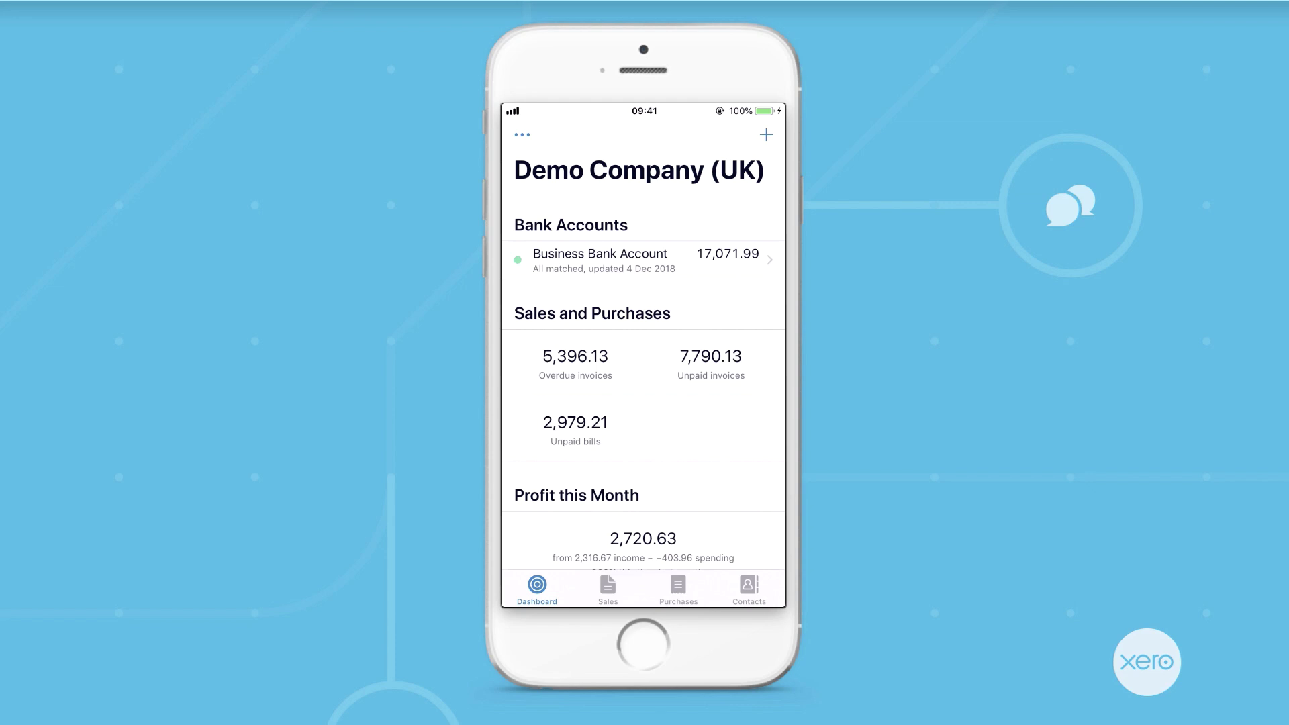
Step: Review the 10 overdue sales invoices, then the purchases overview and a new receipt
{"action": "left_click", "coordinate": [608, 587]}
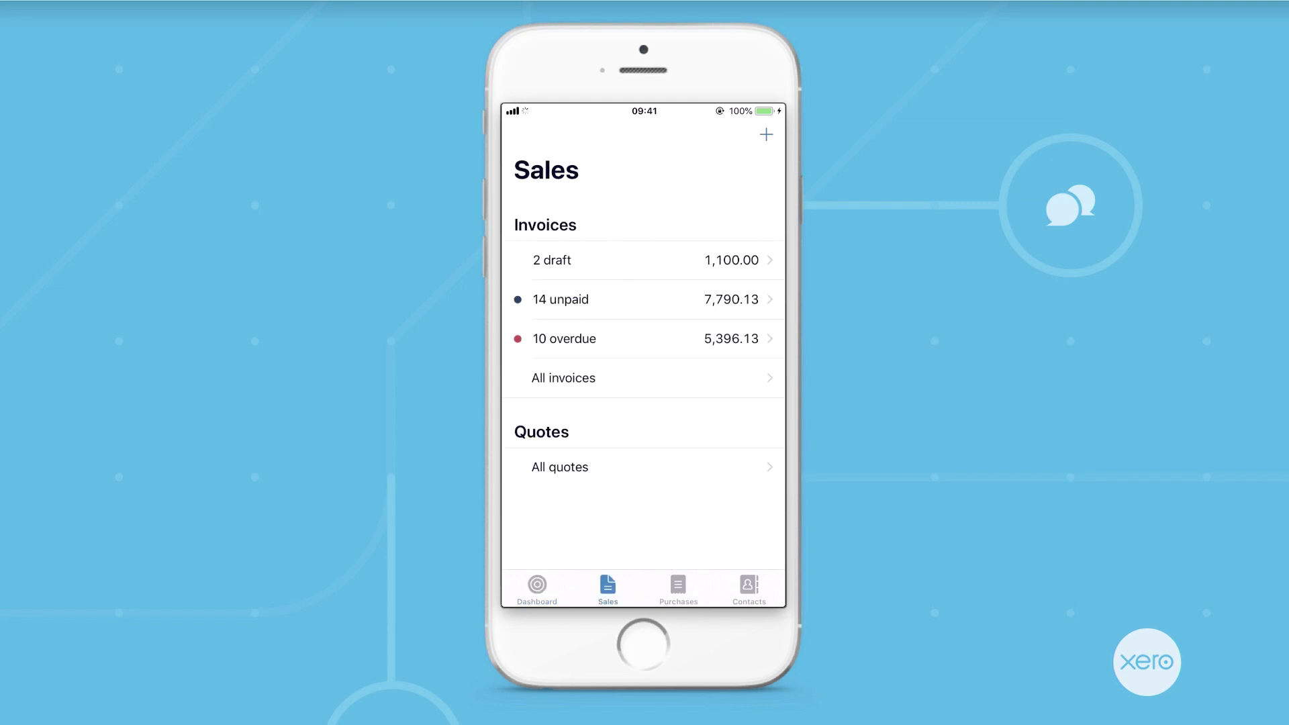
{"action": "left_click", "coordinate": [563, 339]}
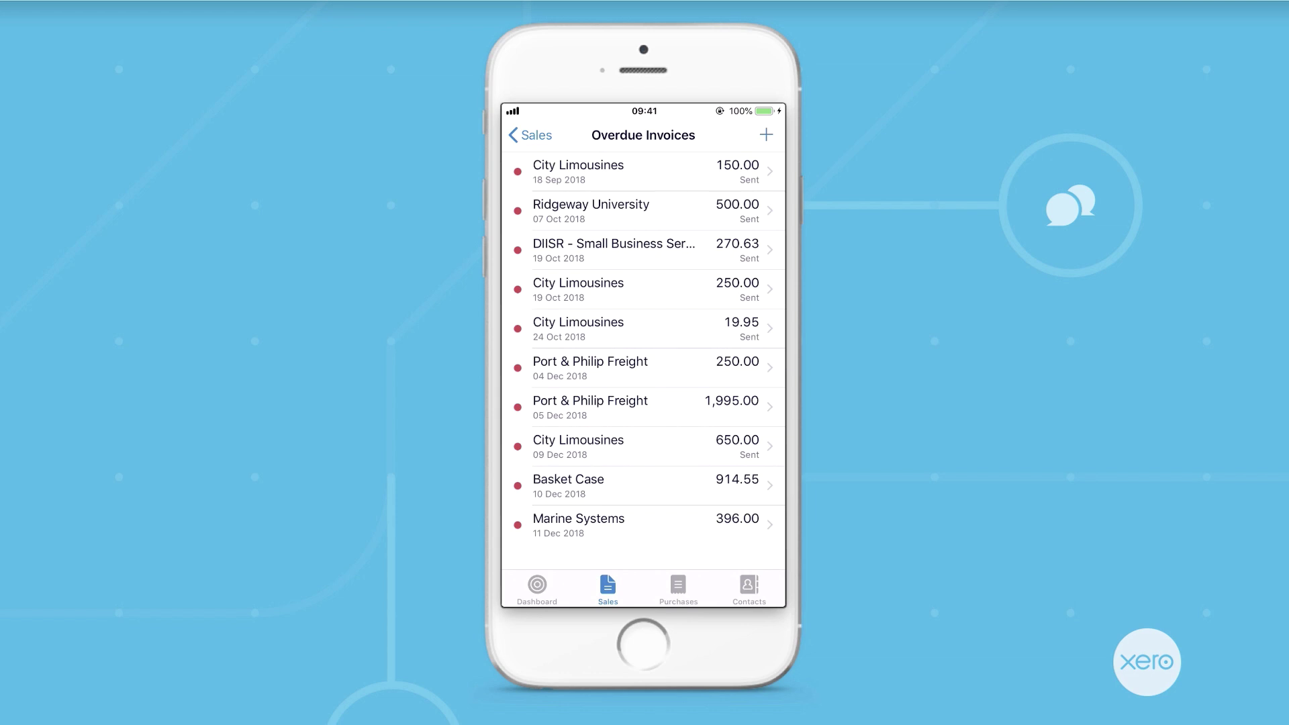
{"action": "left_click", "coordinate": [677, 590]}
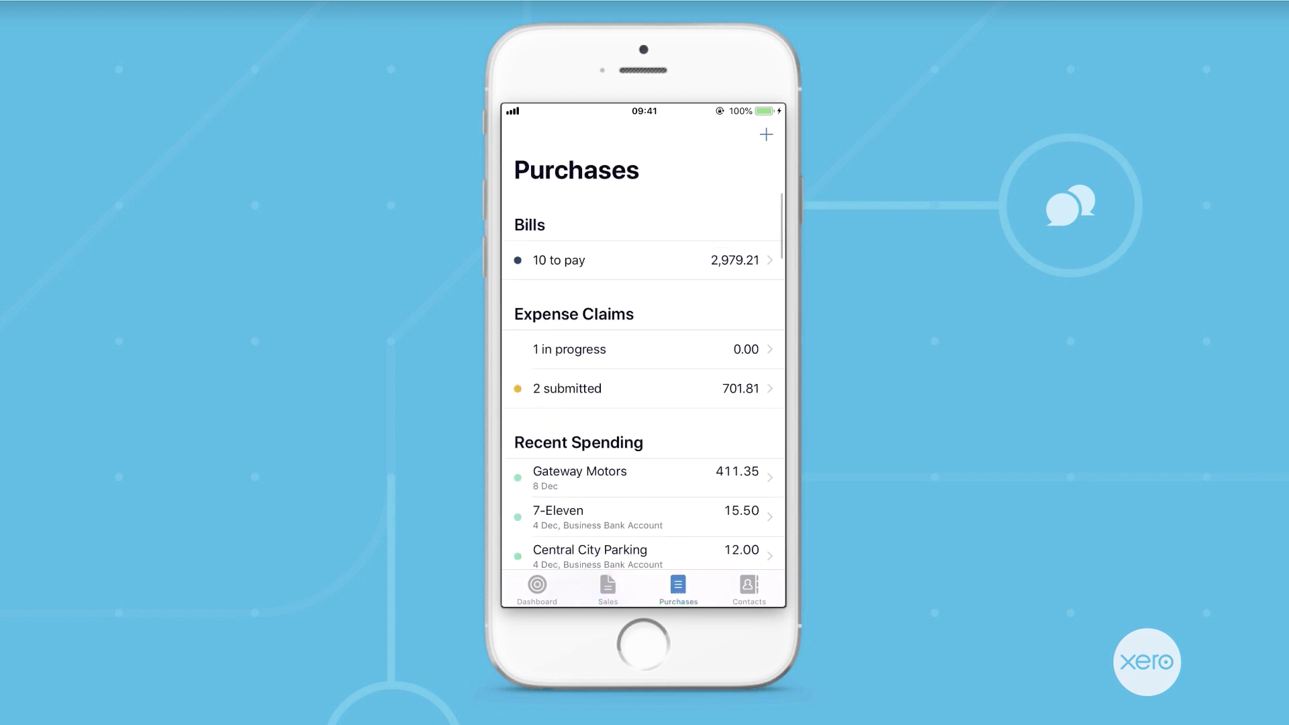
{"action": "left_click", "coordinate": [766, 135]}
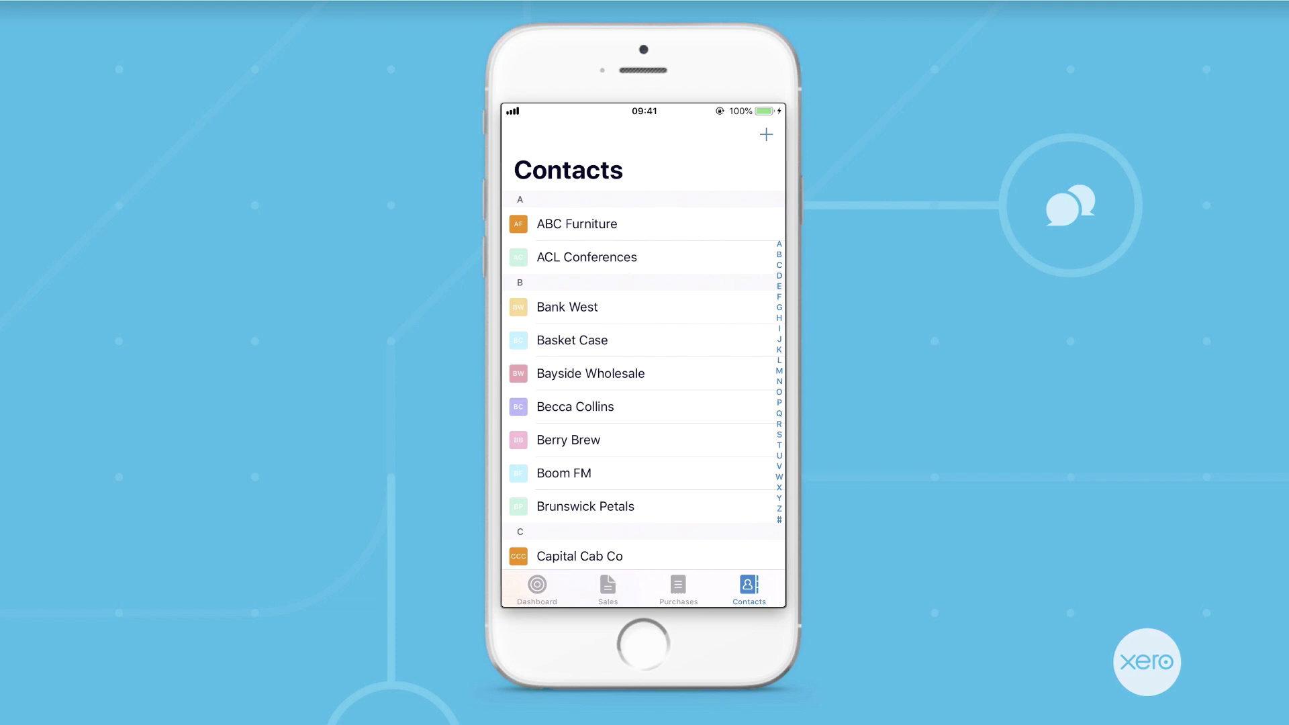
Step: Open the Bayside Wholesale contact and bring up the prompt to call its phone number
{"action": "left_click", "coordinate": [590, 374]}
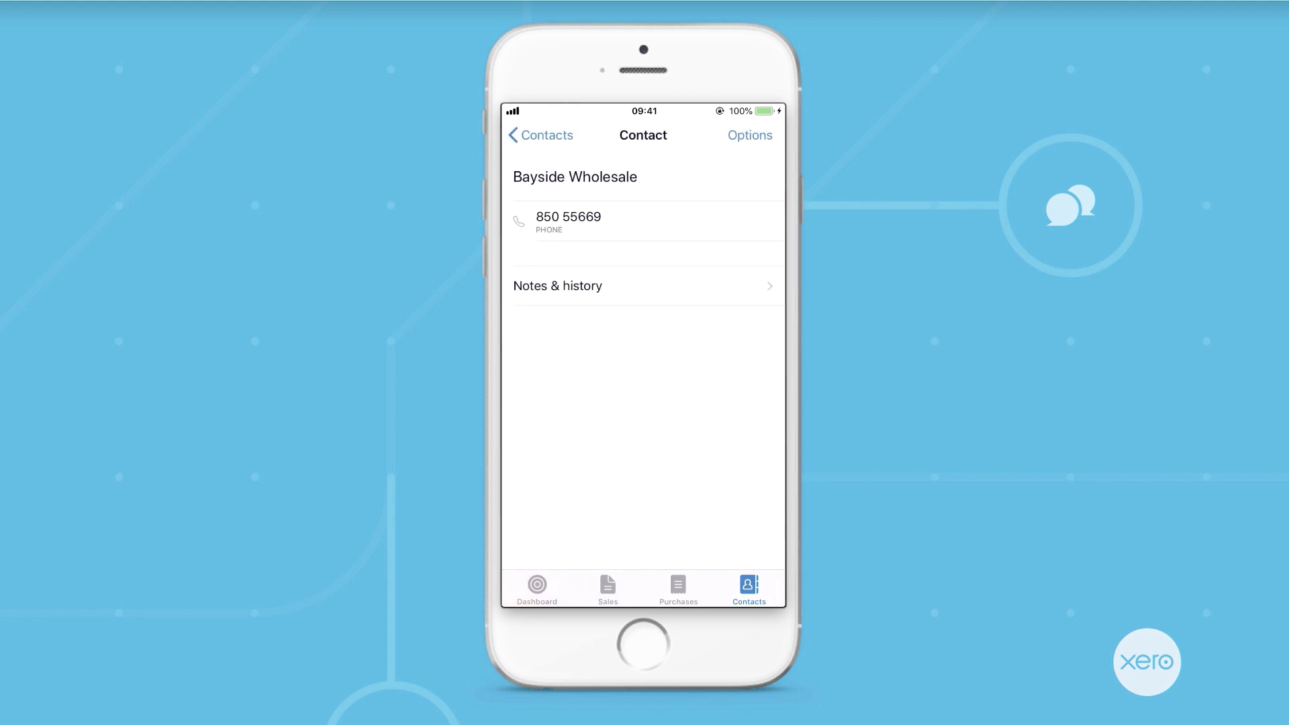
{"action": "left_click", "coordinate": [568, 222]}
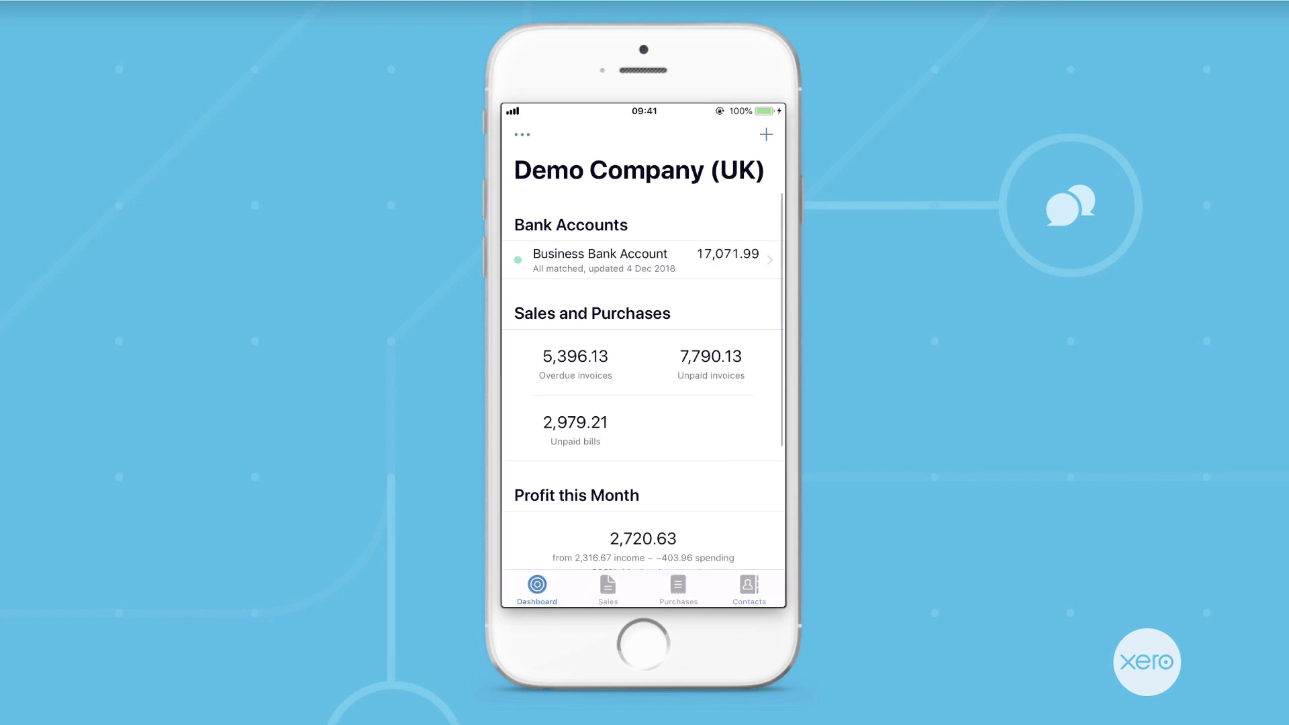
{"action": "scroll", "coordinate": [643, 336], "scroll_direction": "down", "scroll_amount": 5}
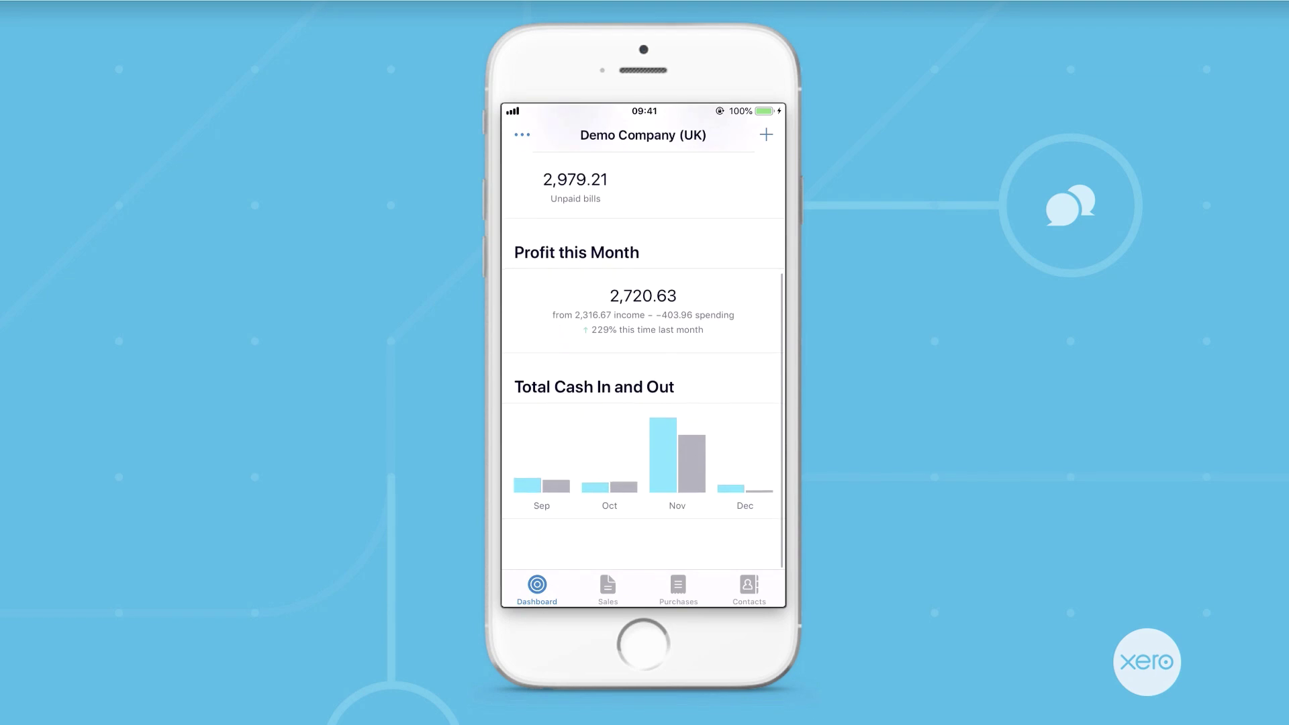